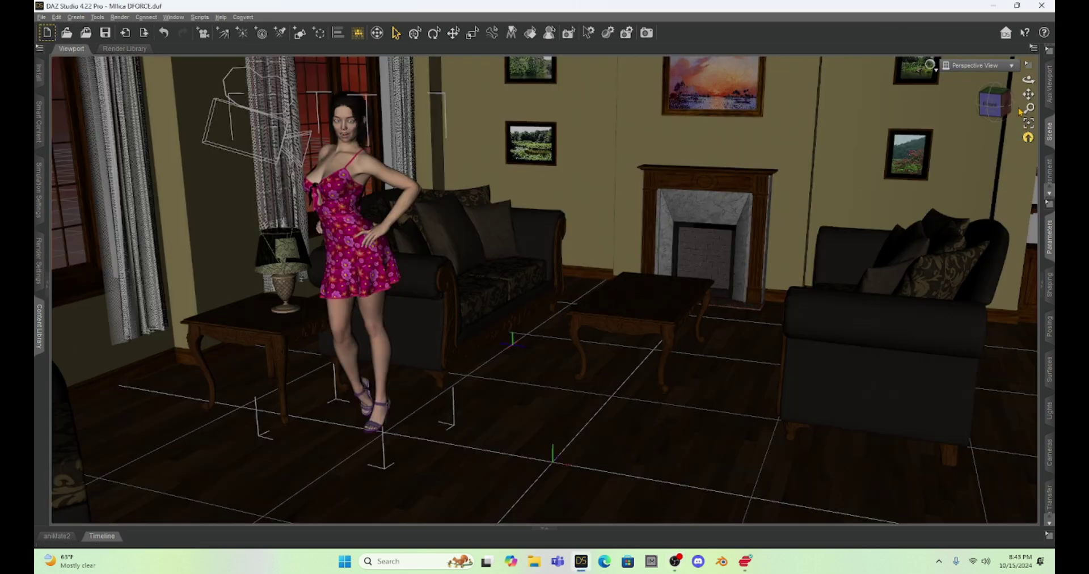
- Pan and straighten the camera so the figure is centred against the window wall
{"action": "left_click_drag", "start_coordinate": [1028, 94], "coordinate": [966, 104]}
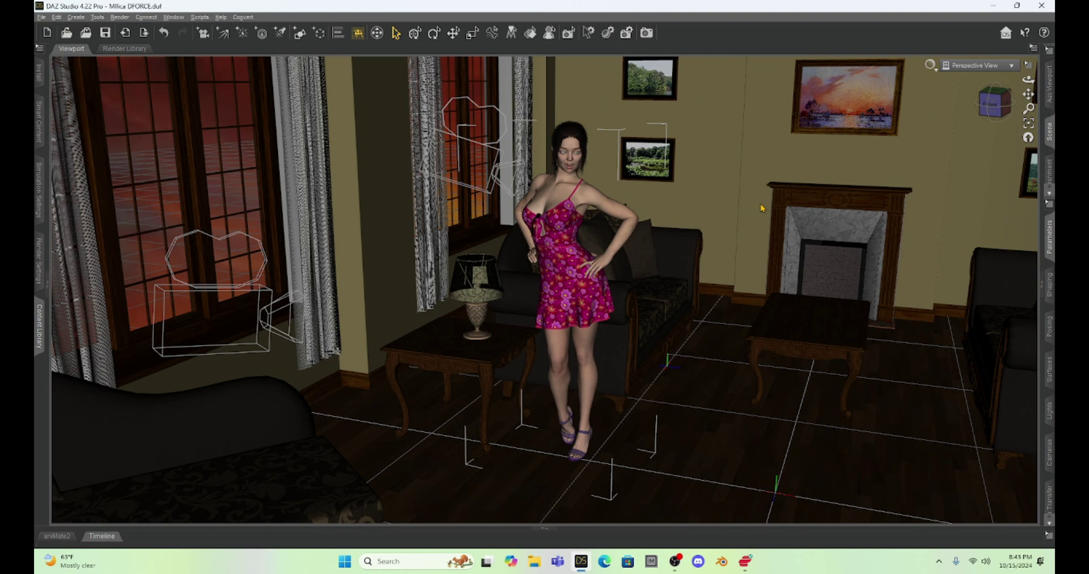
{"action": "scroll", "coordinate": [760, 208], "scroll_direction": "up", "scroll_amount": 4}
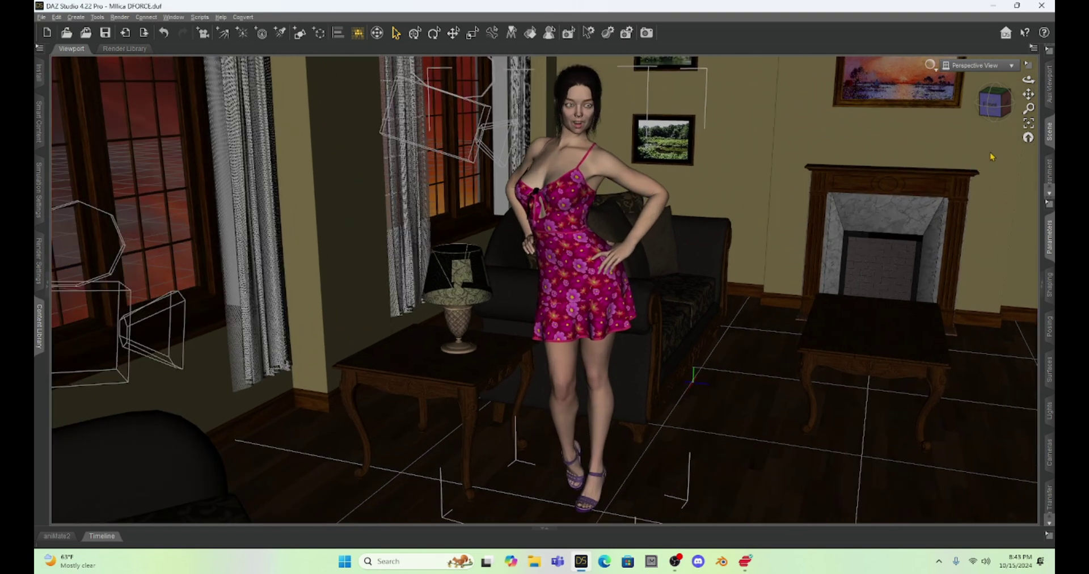
{"action": "left_click", "coordinate": [994, 104]}
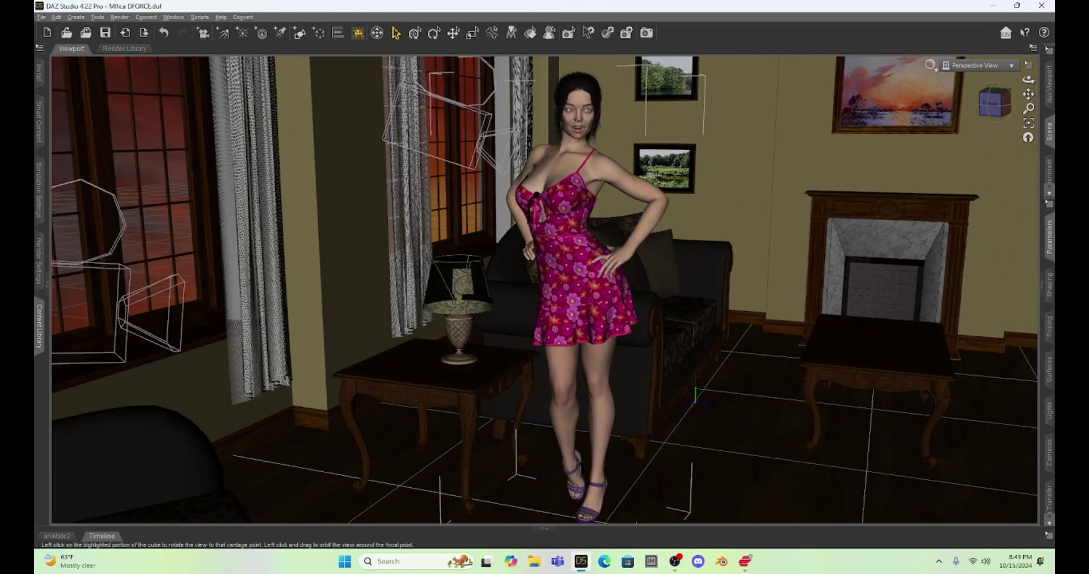
{"action": "left_click_drag", "start_coordinate": [1028, 94], "coordinate": [1046, 102]}
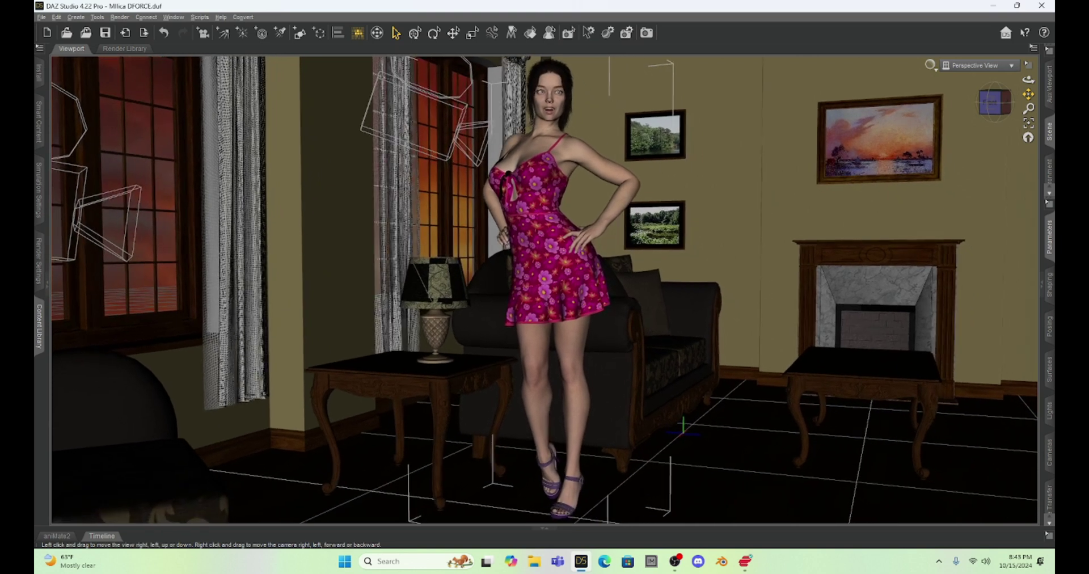
- Expand both docking panels and select Linda Ponytail Hair in the Scene tab
{"action": "left_click", "coordinate": [1041, 287]}
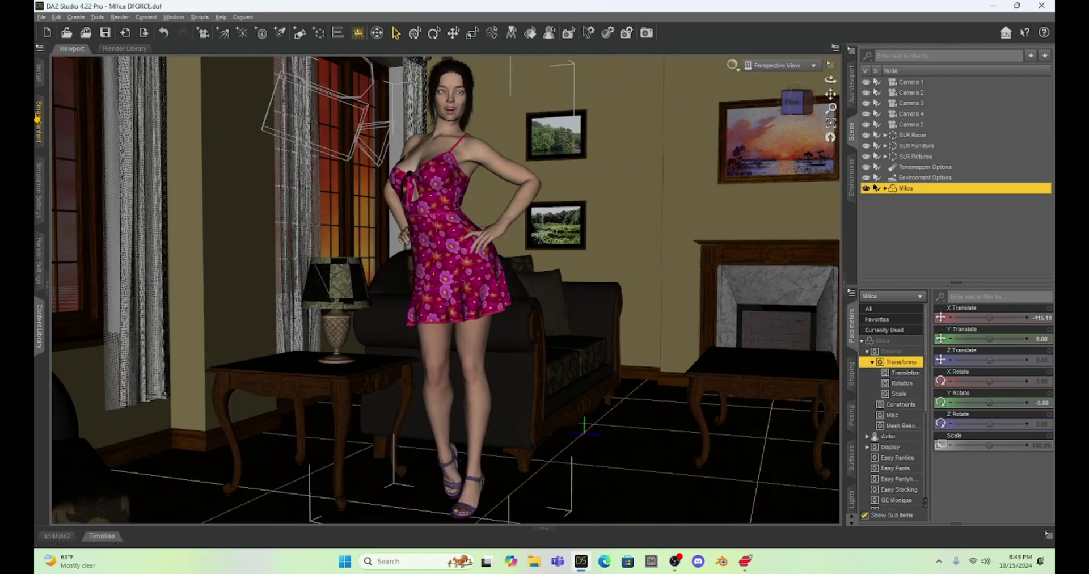
{"action": "left_click", "coordinate": [47, 282]}
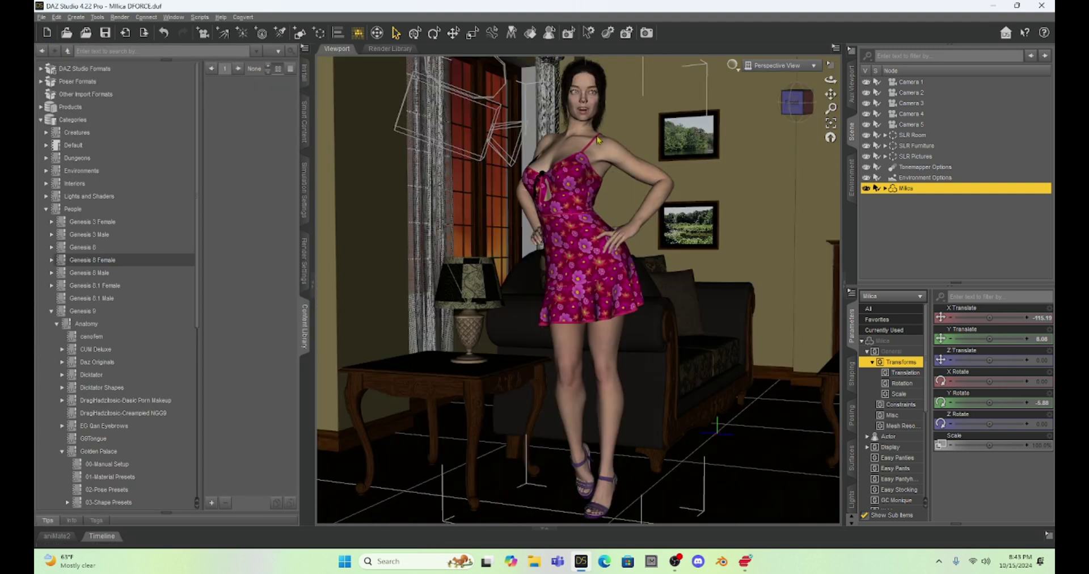
{"action": "left_click", "coordinate": [588, 84]}
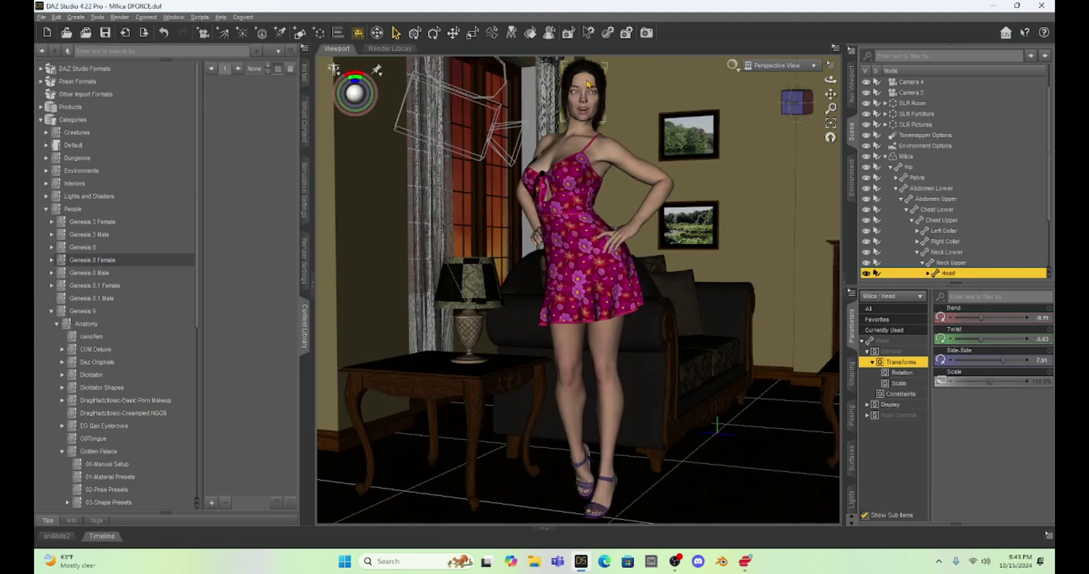
{"action": "scroll", "coordinate": [954, 251], "scroll_direction": "down", "scroll_amount": 2}
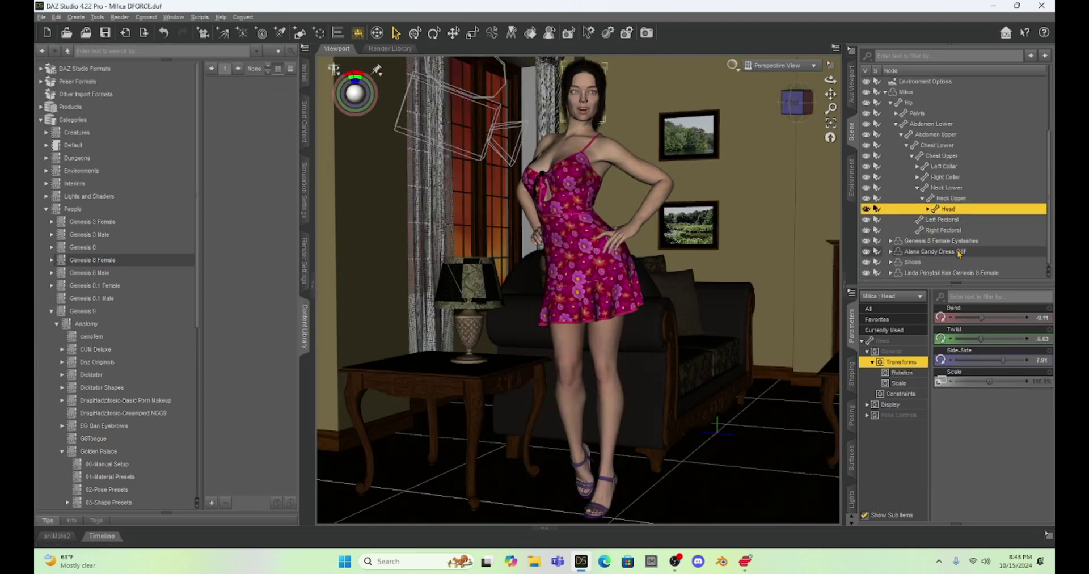
{"action": "left_click", "coordinate": [930, 275]}
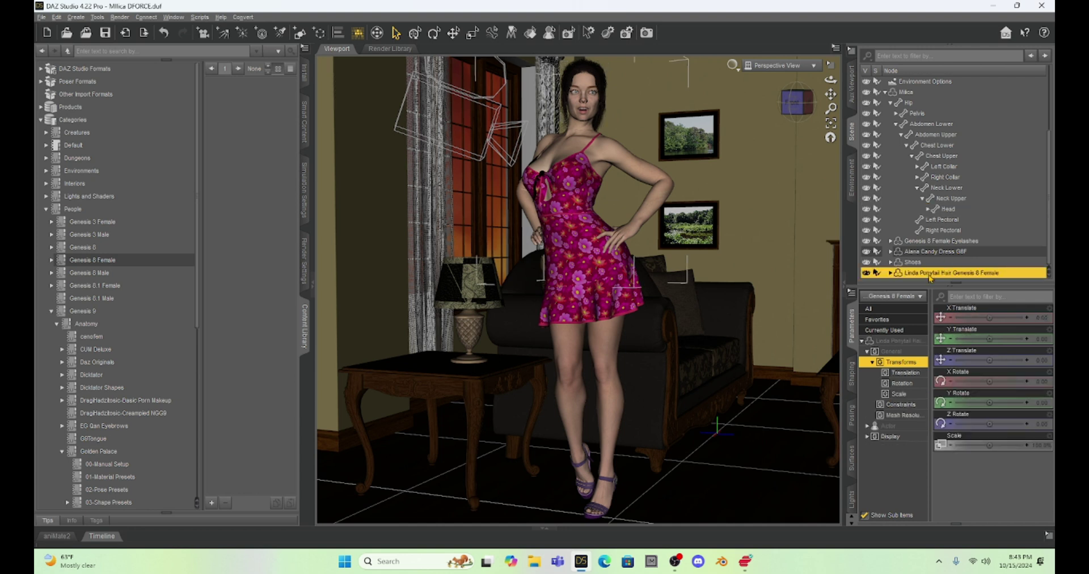
- Select all ponytail hair surfaces, filter properties by 'trans', and set the Transmitted Color map
{"action": "left_click", "coordinate": [852, 459]}
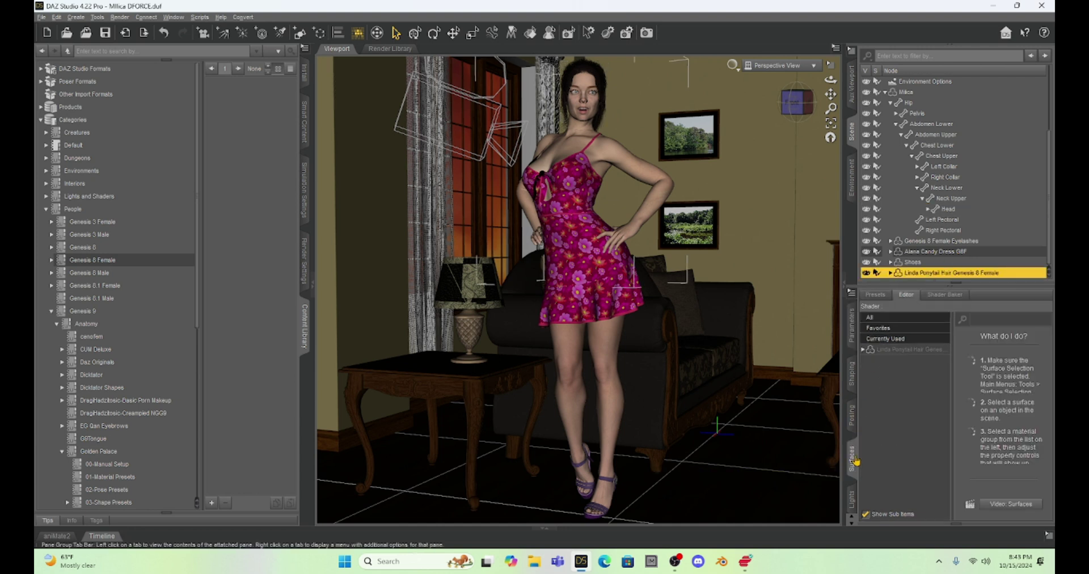
{"action": "left_click", "coordinate": [862, 350]}
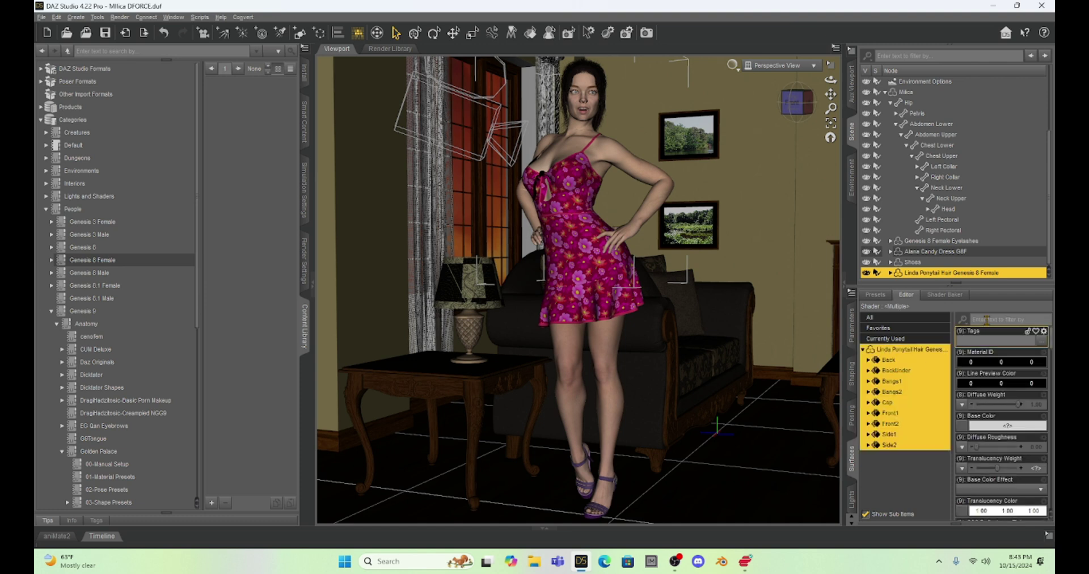
{"action": "left_click", "coordinate": [987, 319]}
{"action": "type", "text": "trans"}
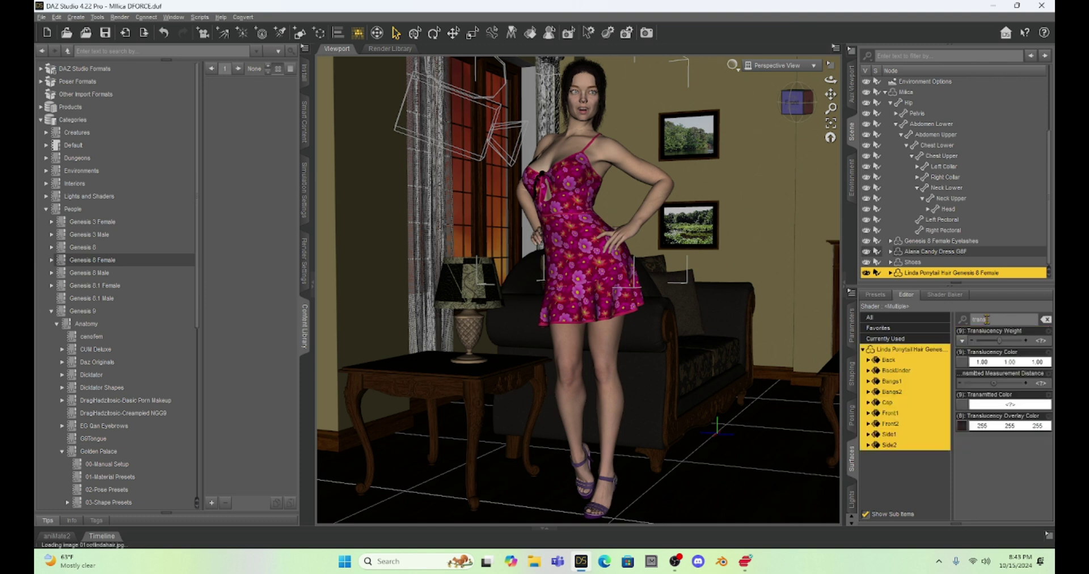
{"action": "left_click", "coordinate": [962, 407]}
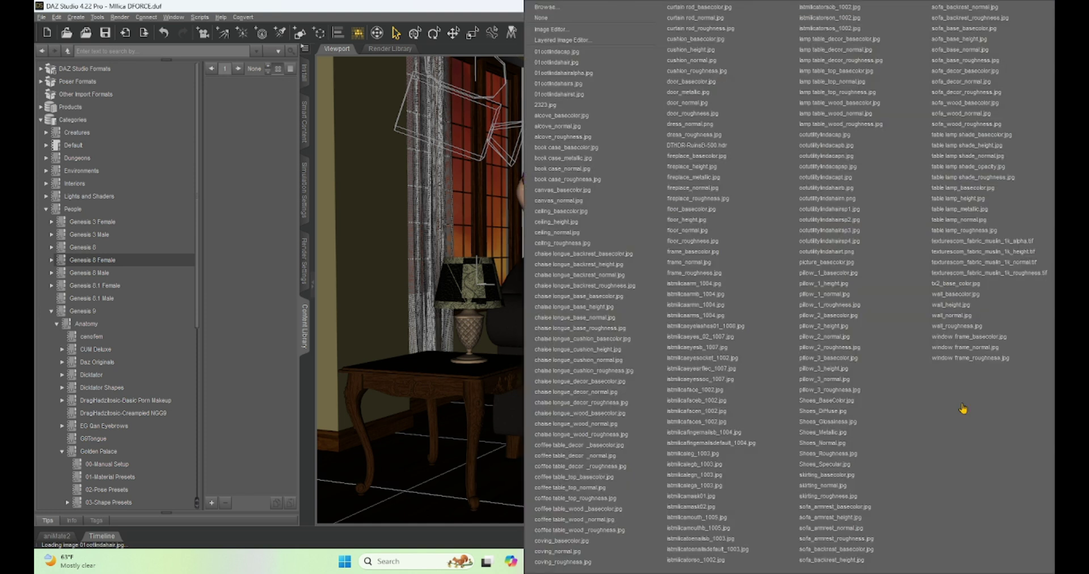
{"action": "left_click", "coordinate": [570, 22]}
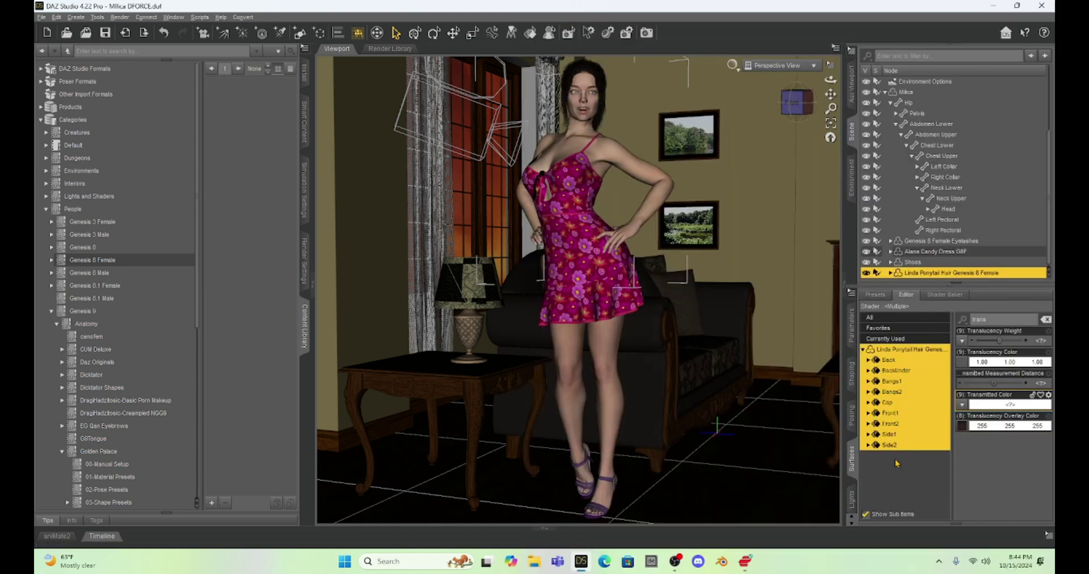
- Save the scene and switch the viewport DrawStyle to untextured shading
{"action": "left_click", "coordinate": [105, 32]}
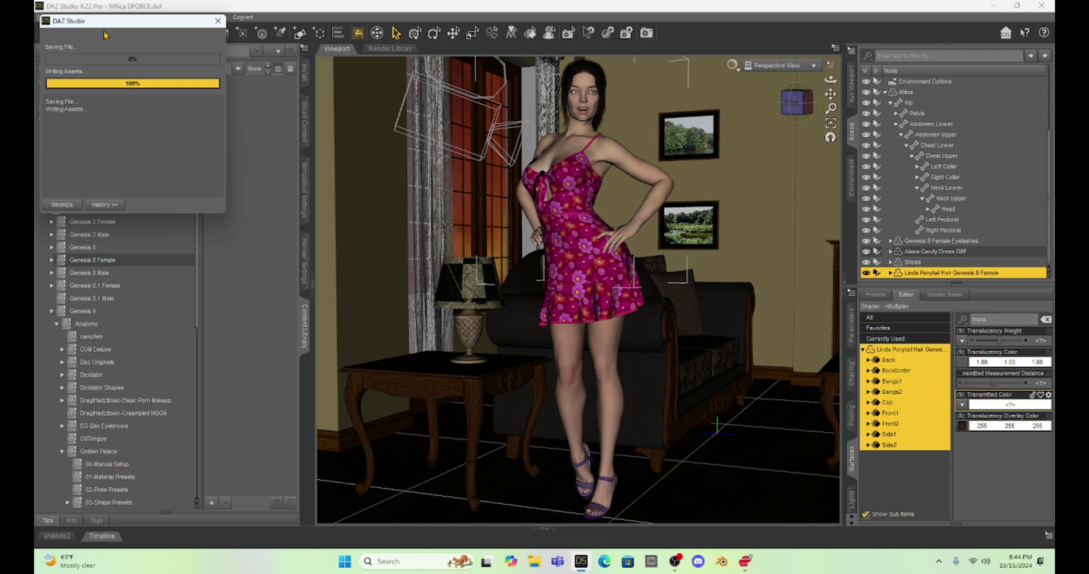
{"action": "left_click", "coordinate": [740, 73]}
{"action": "left_click", "coordinate": [724, 208]}
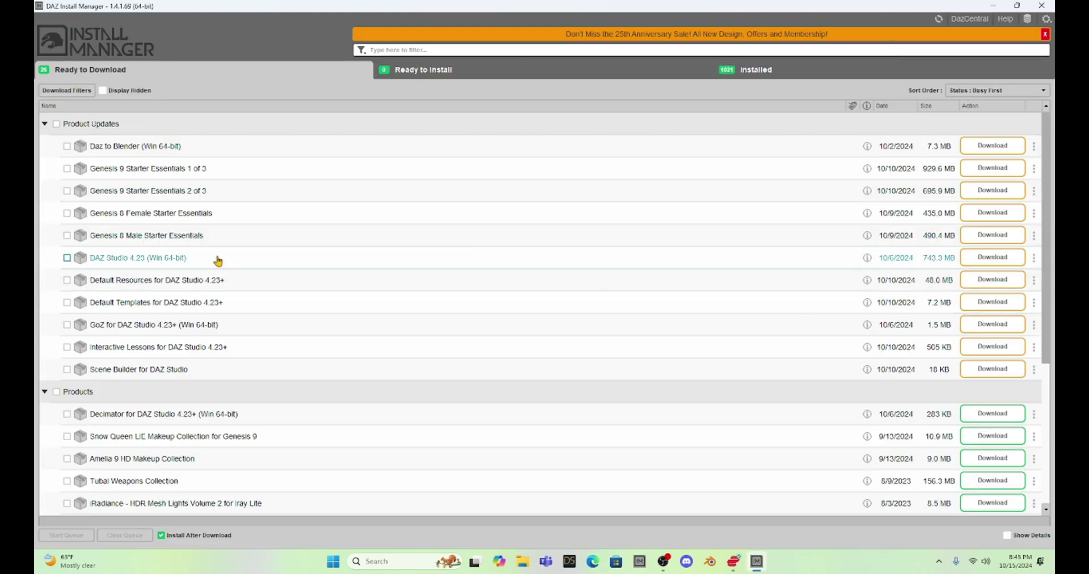
- Tick the whole Products group in Ready to Download and start the queue
{"action": "scroll", "coordinate": [225, 280], "scroll_direction": "down", "scroll_amount": 1}
{"action": "scroll", "coordinate": [225, 280], "scroll_direction": "down", "scroll_amount": 2}
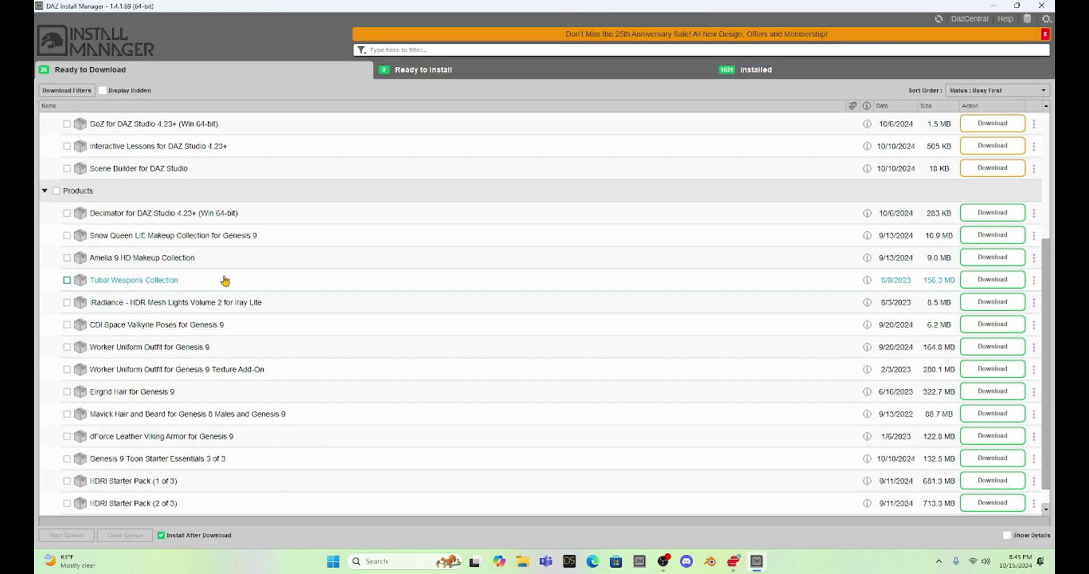
{"action": "scroll", "coordinate": [178, 318], "scroll_direction": "down", "scroll_amount": 1}
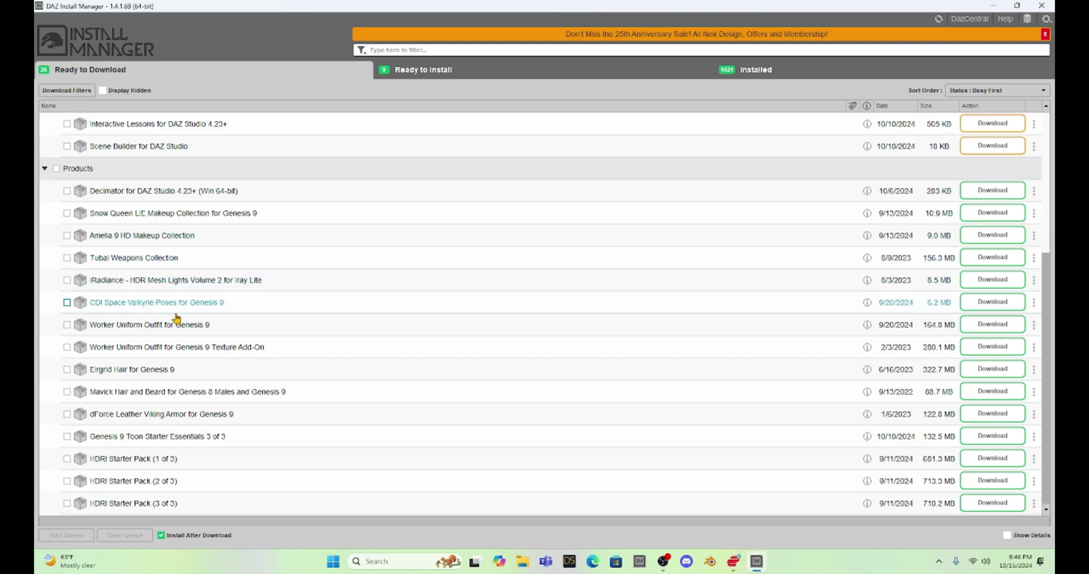
{"action": "scroll", "coordinate": [178, 318], "scroll_direction": "up", "scroll_amount": 2}
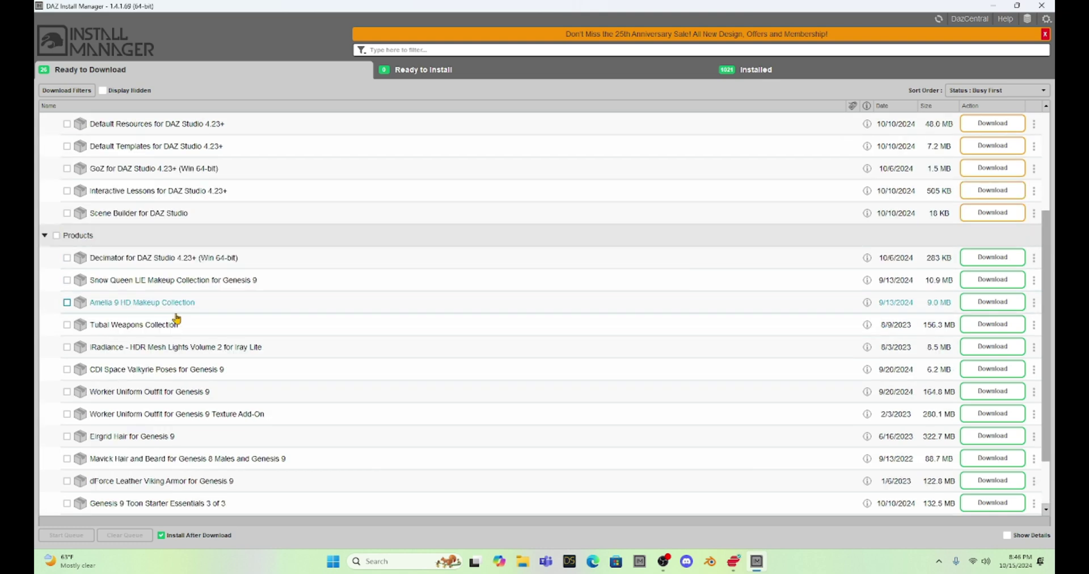
{"action": "left_click", "coordinate": [55, 303]}
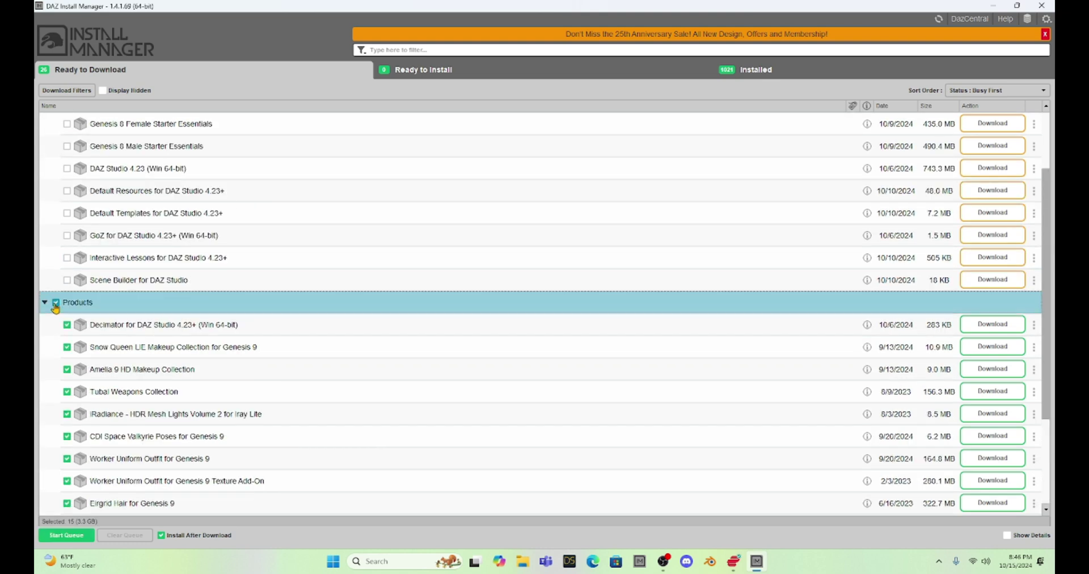
{"action": "left_click", "coordinate": [66, 535]}
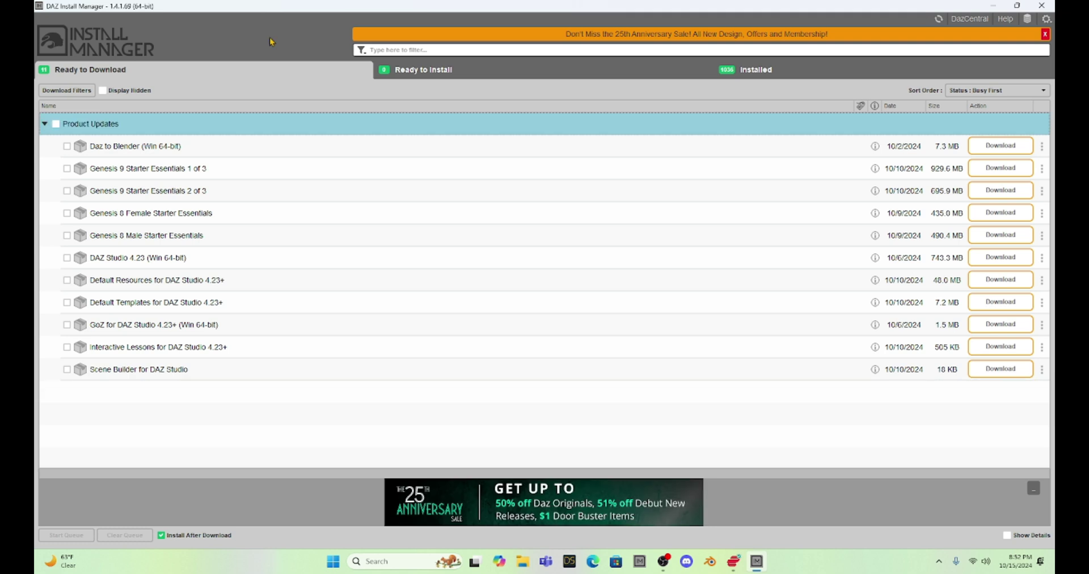
- Queue all 11 product updates, including DAZ Studio 4.23, and install them
{"action": "left_click", "coordinate": [56, 124]}
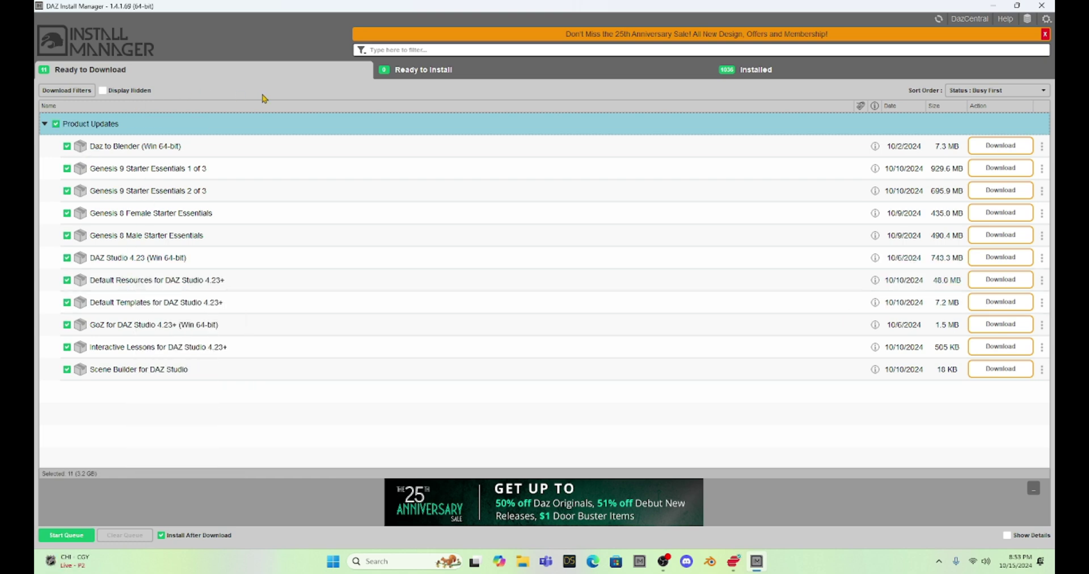
{"action": "left_click", "coordinate": [79, 536]}
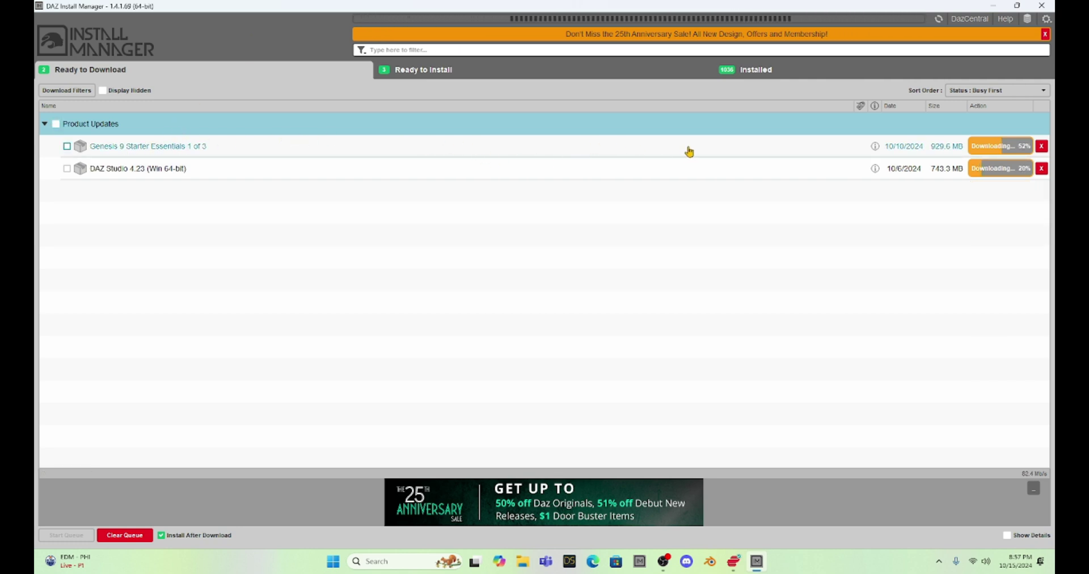
{"action": "mouse_move", "coordinate": [840, 149]}
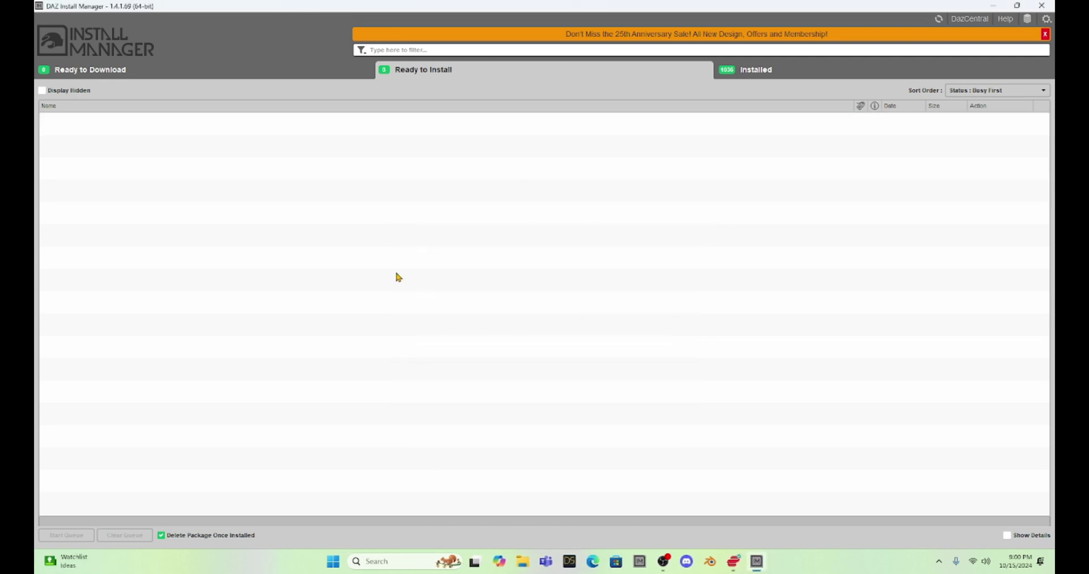
- Close the Install Manager and reopen Milica DFORCE.duf from File > Open Recent
{"action": "left_click", "coordinate": [1042, 7]}
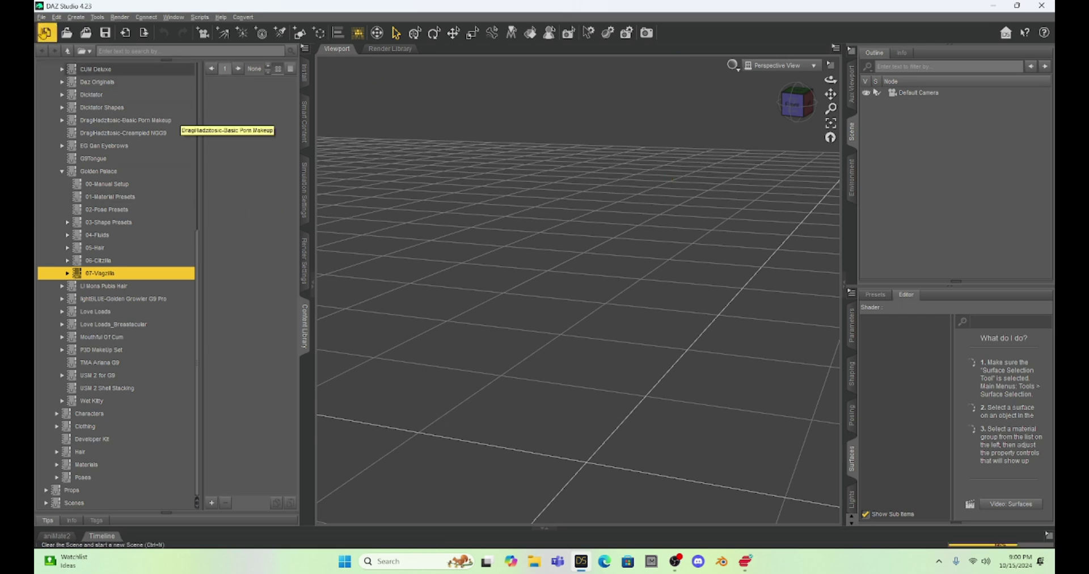
{"action": "left_click", "coordinate": [41, 18]}
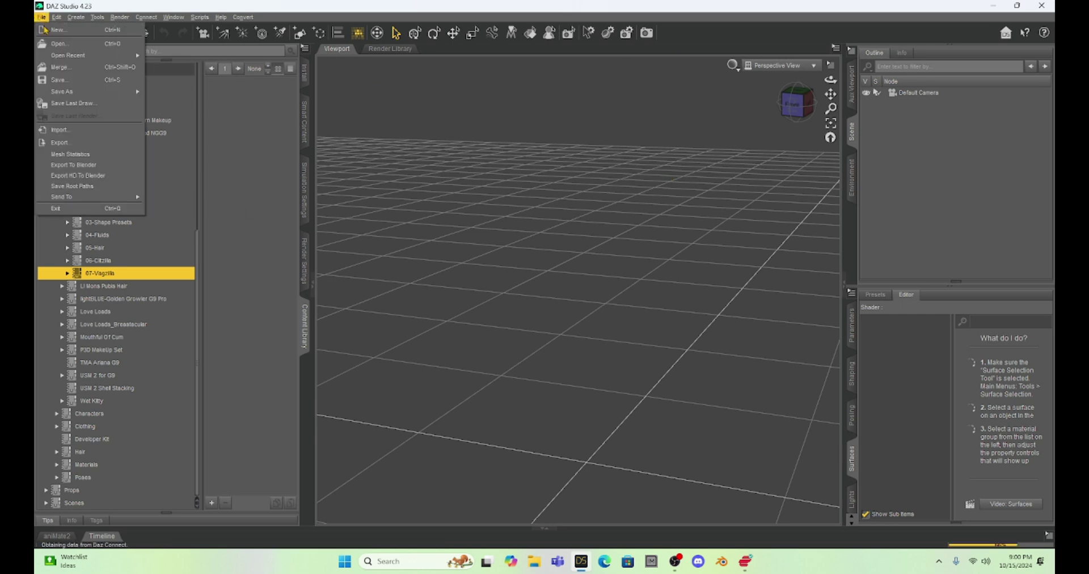
{"action": "mouse_move", "coordinate": [140, 59]}
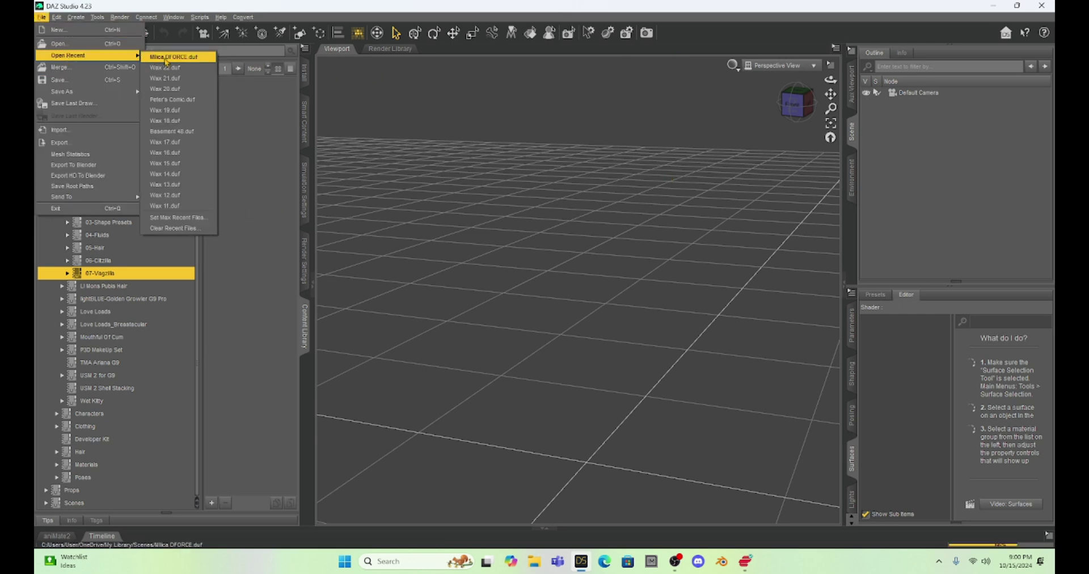
{"action": "left_click", "coordinate": [166, 57]}
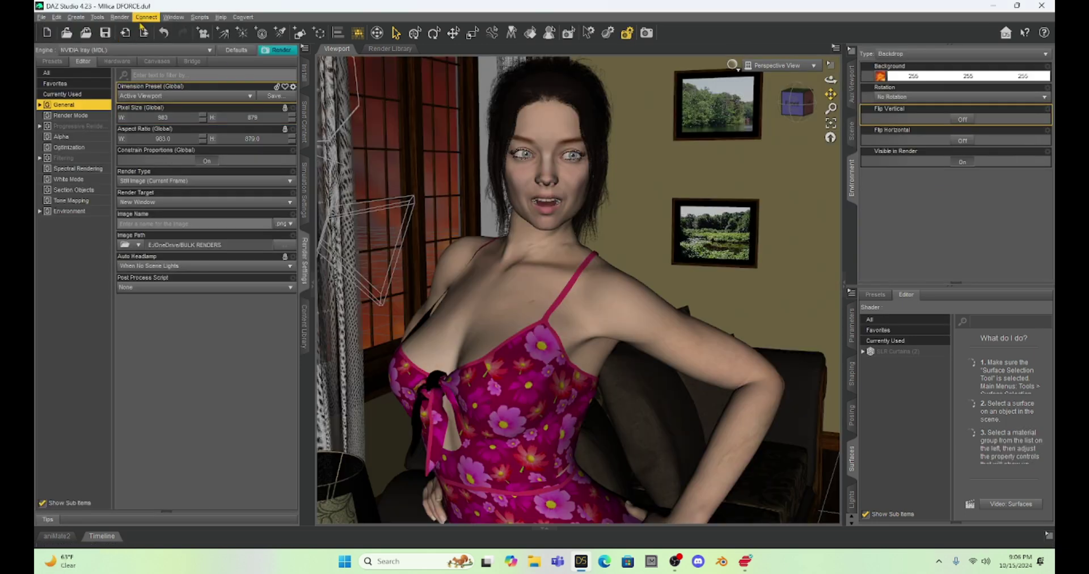
- Switch to the Mesh Grabber tool and select Alana Candy Dress GBF in the Scene tab
{"action": "left_click", "coordinate": [56, 17]}
{"action": "left_click", "coordinate": [188, 388]}
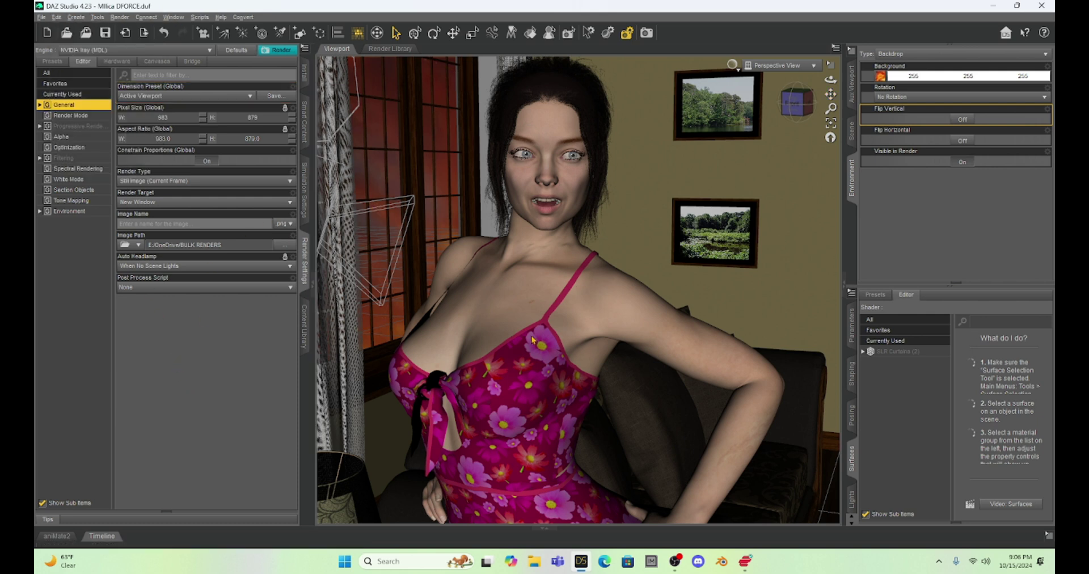
{"action": "left_click", "coordinate": [524, 311]}
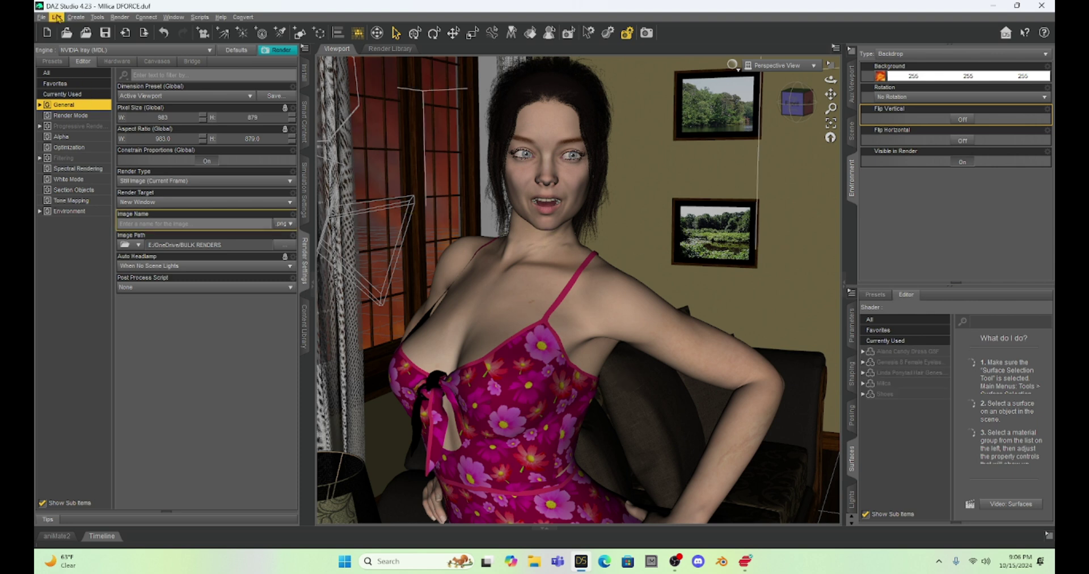
{"action": "left_click", "coordinate": [98, 17]}
{"action": "left_click", "coordinate": [146, 194]}
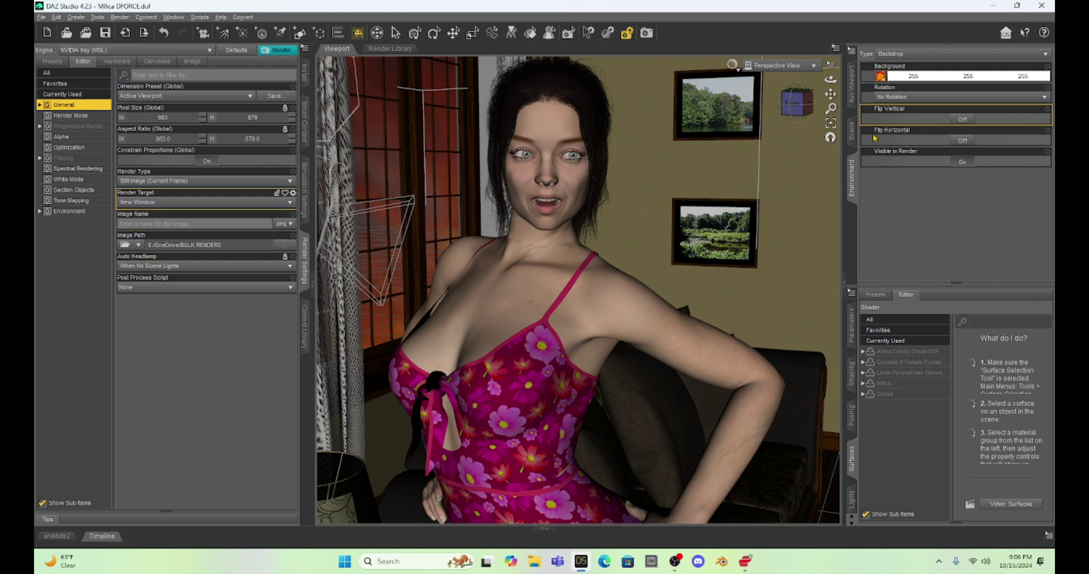
{"action": "left_click", "coordinate": [850, 131]}
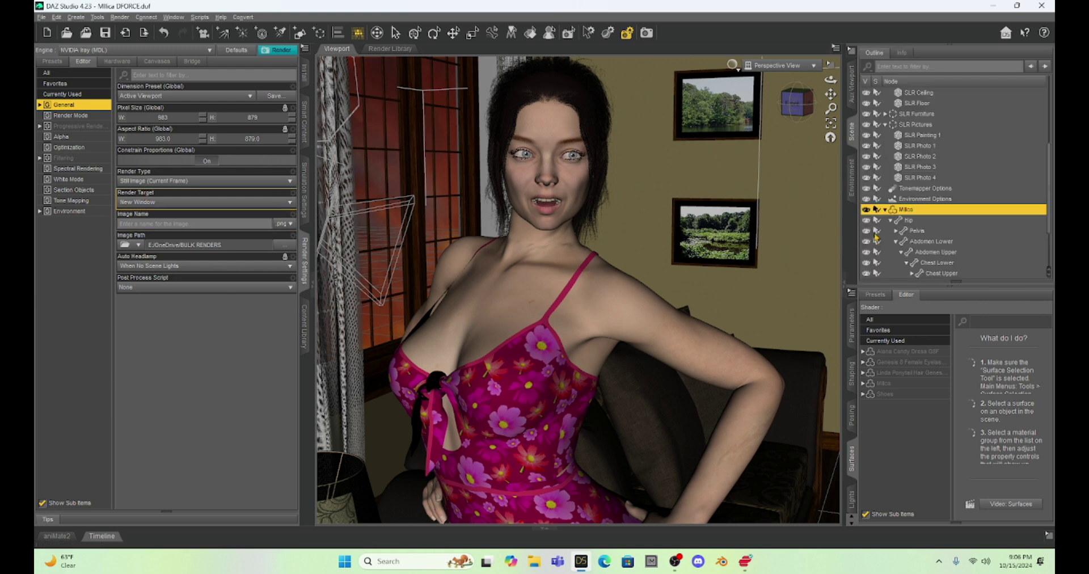
{"action": "scroll", "coordinate": [912, 249], "scroll_direction": "down", "scroll_amount": 2}
{"action": "left_click", "coordinate": [913, 252]}
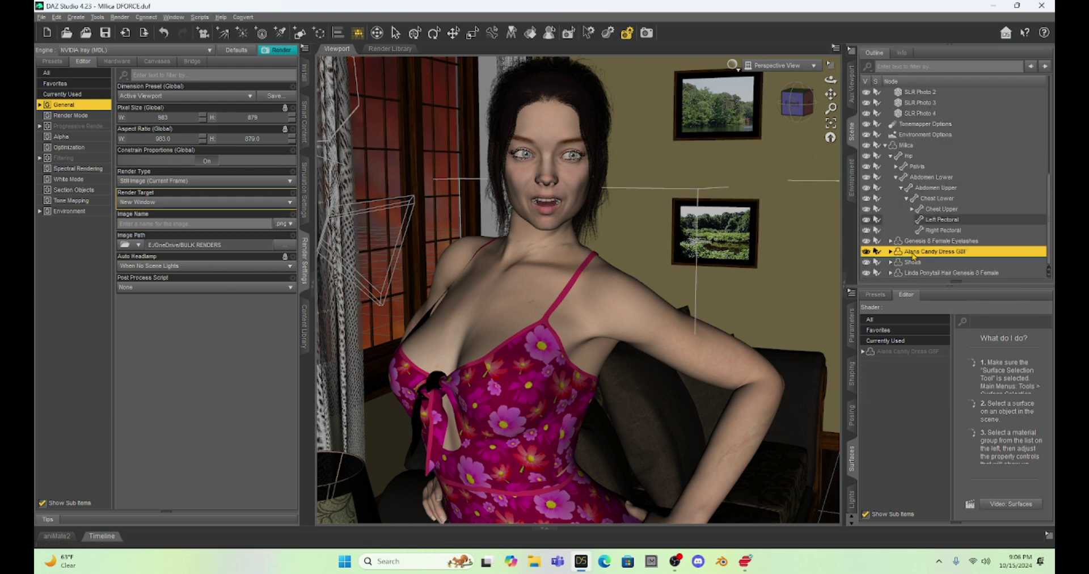
- Rotate the dress's left pectoral region so the pink strap sits over the shoulder
{"action": "left_click", "coordinate": [546, 321]}
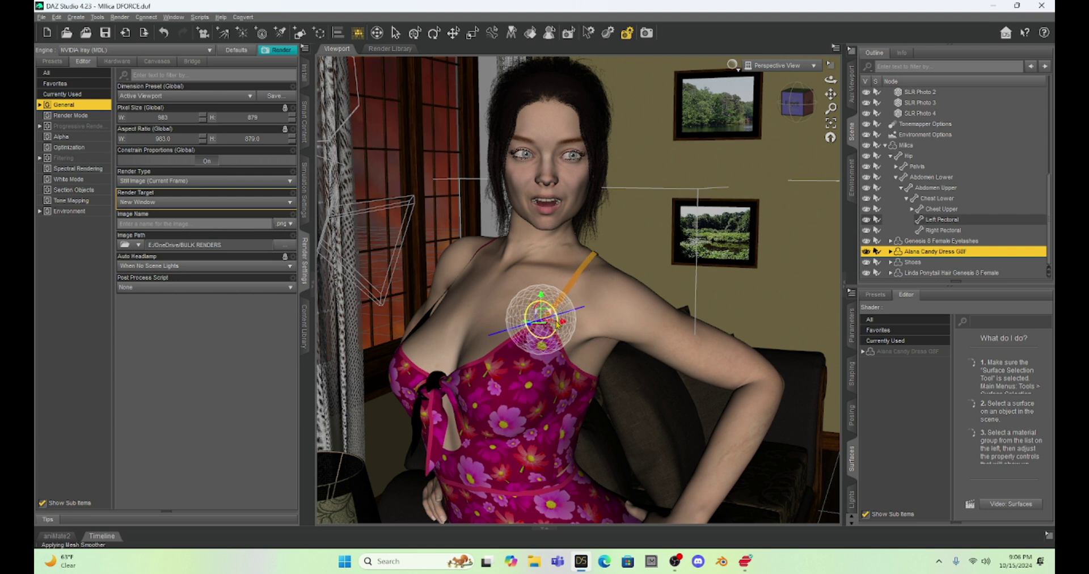
{"action": "left_click_drag", "start_coordinate": [563, 323], "coordinate": [563, 369]}
{"action": "left_click_drag", "start_coordinate": [572, 333], "coordinate": [565, 316]}
{"action": "left_click", "coordinate": [542, 492]}
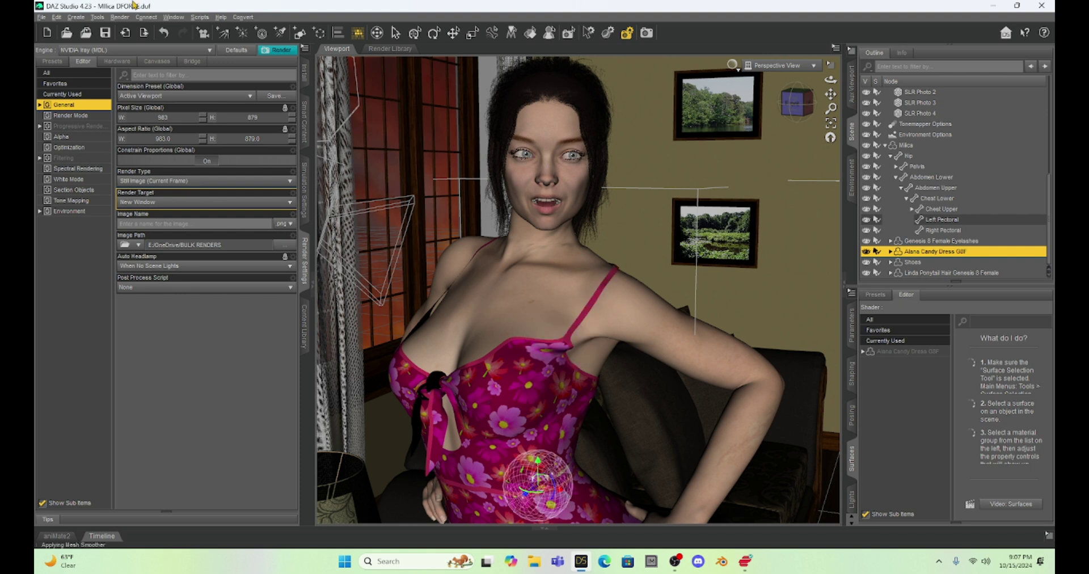
- Return to Node Selection, save Milica DFORCE.duf, reload it, and zoom onto the figure's face
{"action": "left_click", "coordinate": [396, 32]}
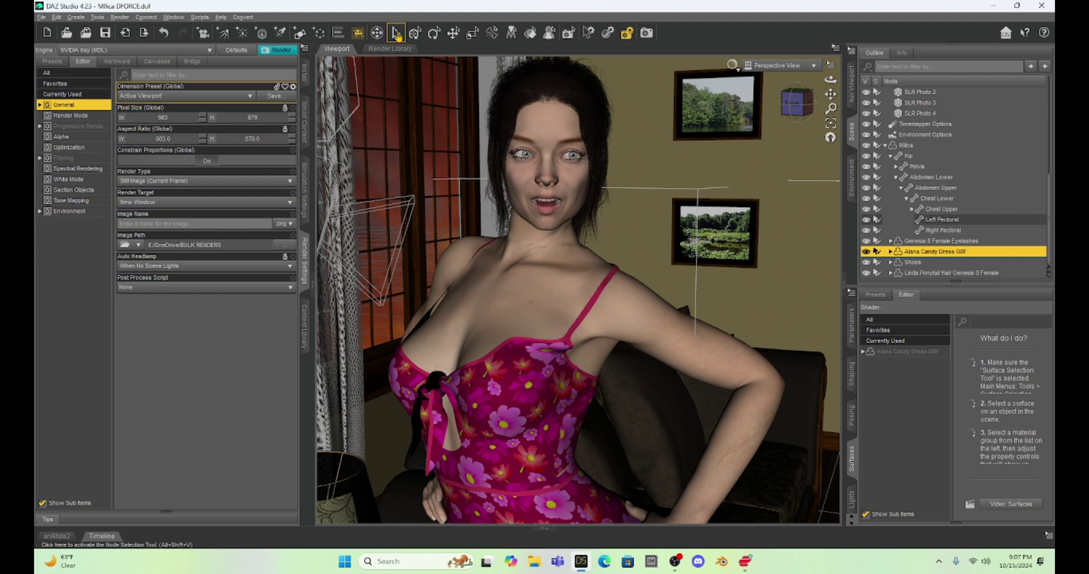
{"action": "left_click", "coordinate": [105, 34]}
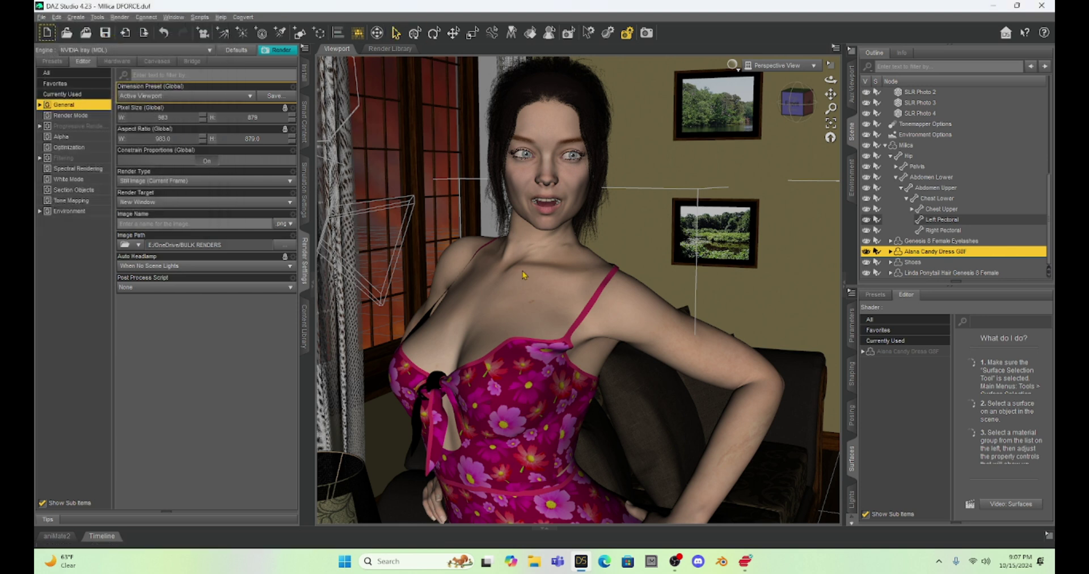
{"action": "left_click", "coordinate": [1042, 6]}
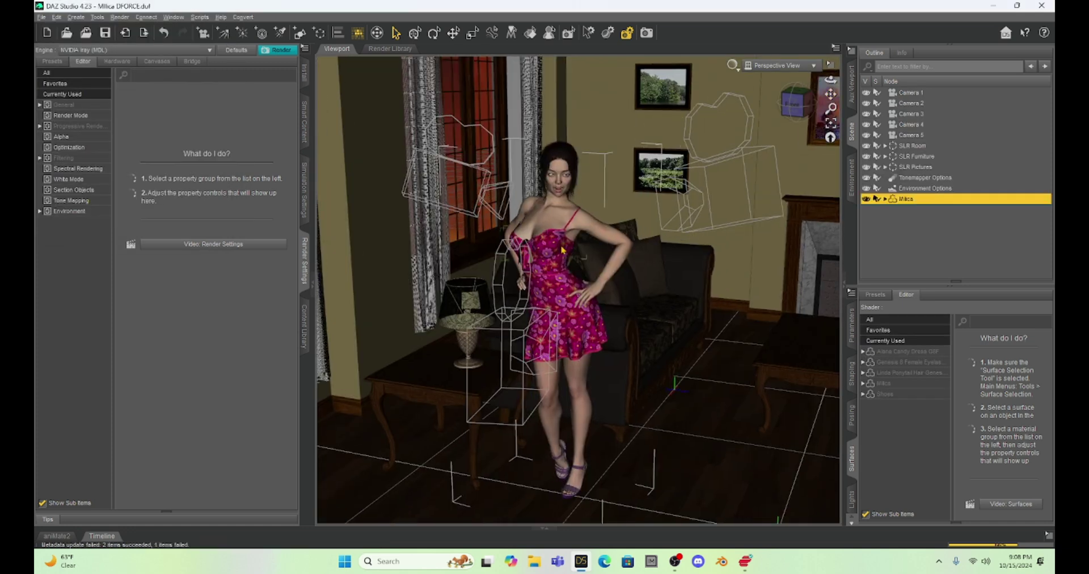
{"action": "scroll", "coordinate": [561, 250], "scroll_direction": "up", "scroll_amount": 8}
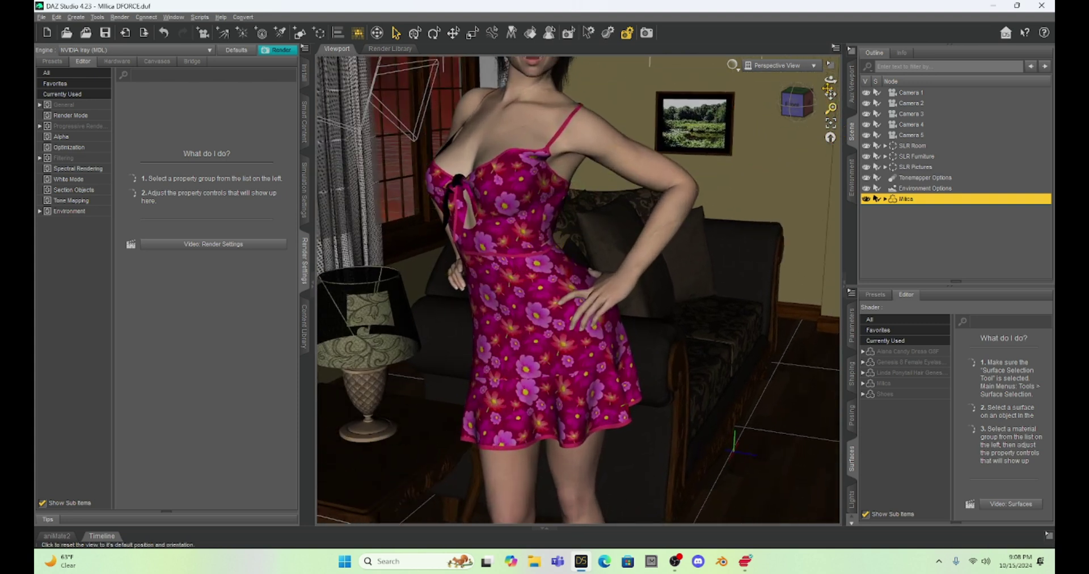
{"action": "left_click_drag", "start_coordinate": [831, 94], "coordinate": [555, 280]}
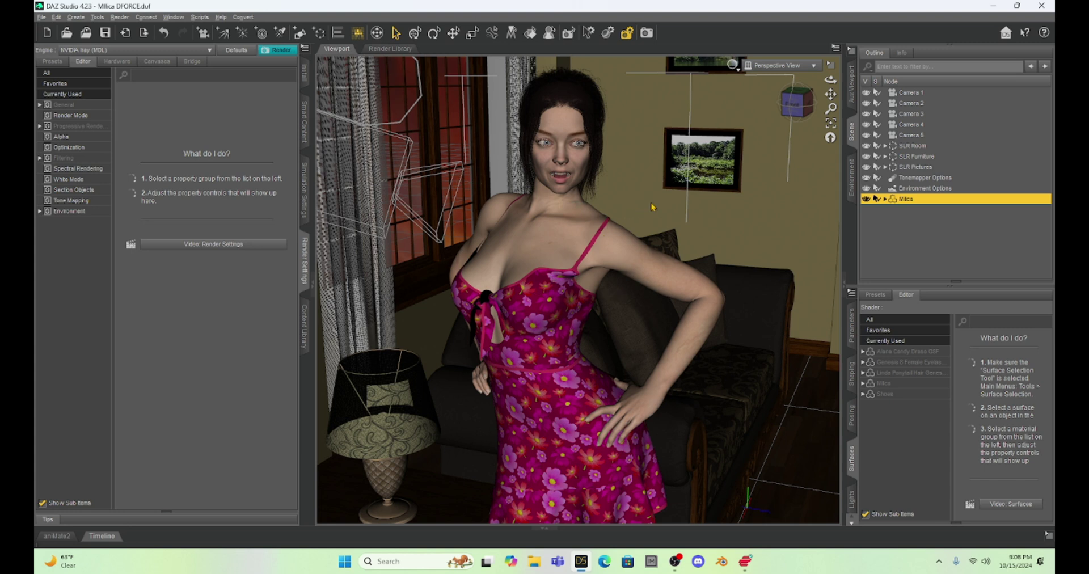
- Open the Content Library at Products > G > Genesis 9 Starter Essentials
{"action": "scroll", "coordinate": [588, 258], "scroll_direction": "up", "scroll_amount": 4}
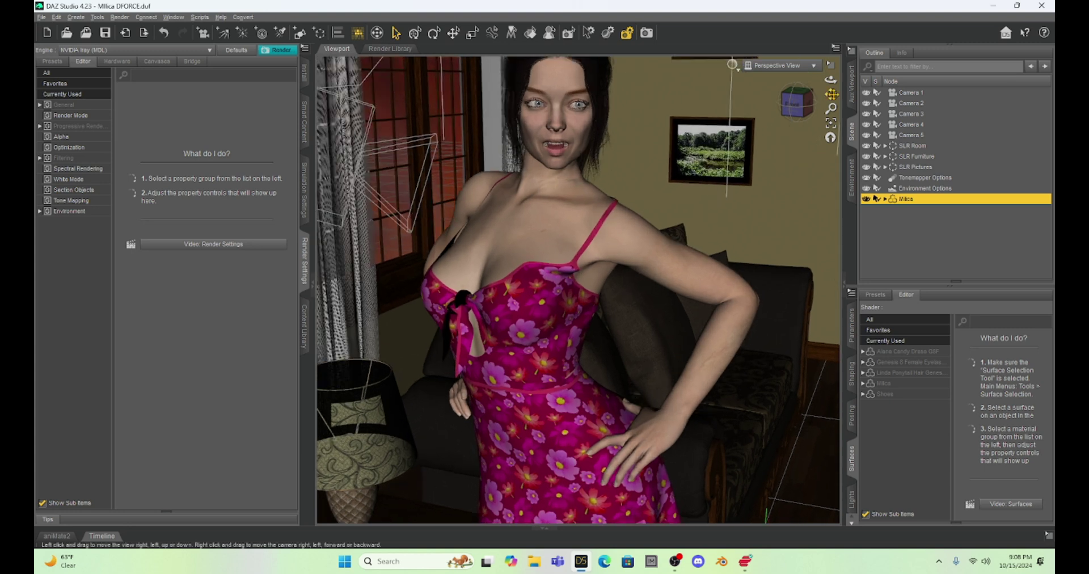
{"action": "scroll", "coordinate": [567, 255], "scroll_direction": "down", "scroll_amount": 1}
{"action": "left_click", "coordinate": [304, 326]}
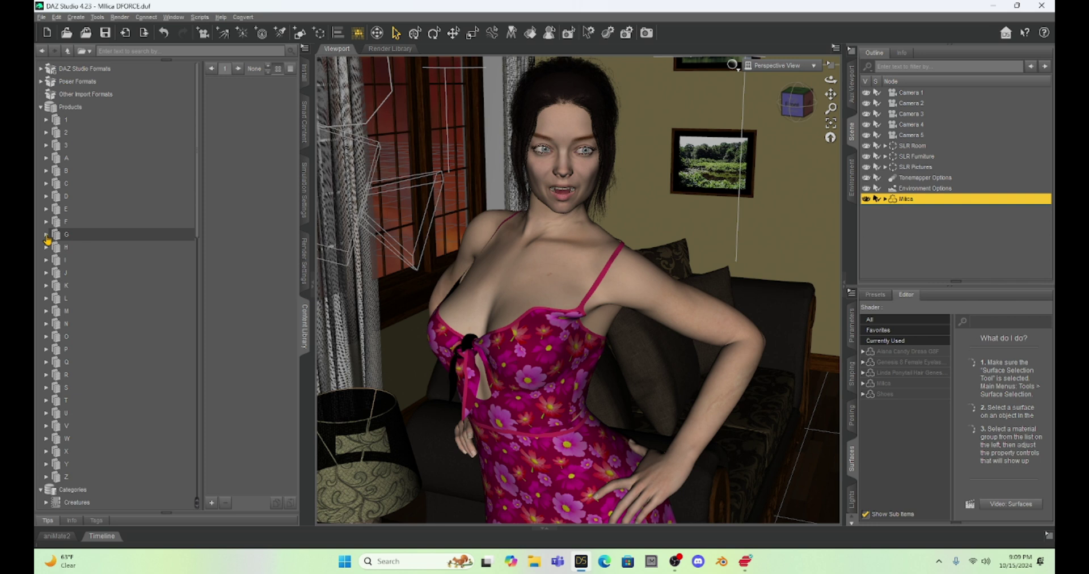
{"action": "left_click", "coordinate": [47, 235]}
{"action": "left_click", "coordinate": [104, 306]}
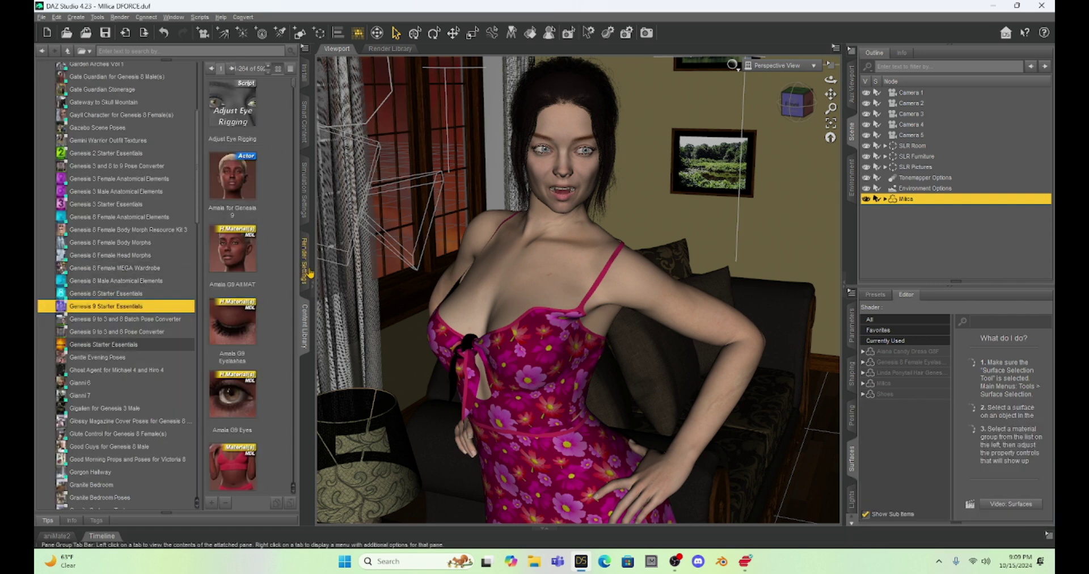
- Scroll through the G9 Anime hair, lips, skin and G9 Base Bra preset thumbnails
{"action": "scroll", "coordinate": [276, 197], "scroll_direction": "down", "scroll_amount": 10}
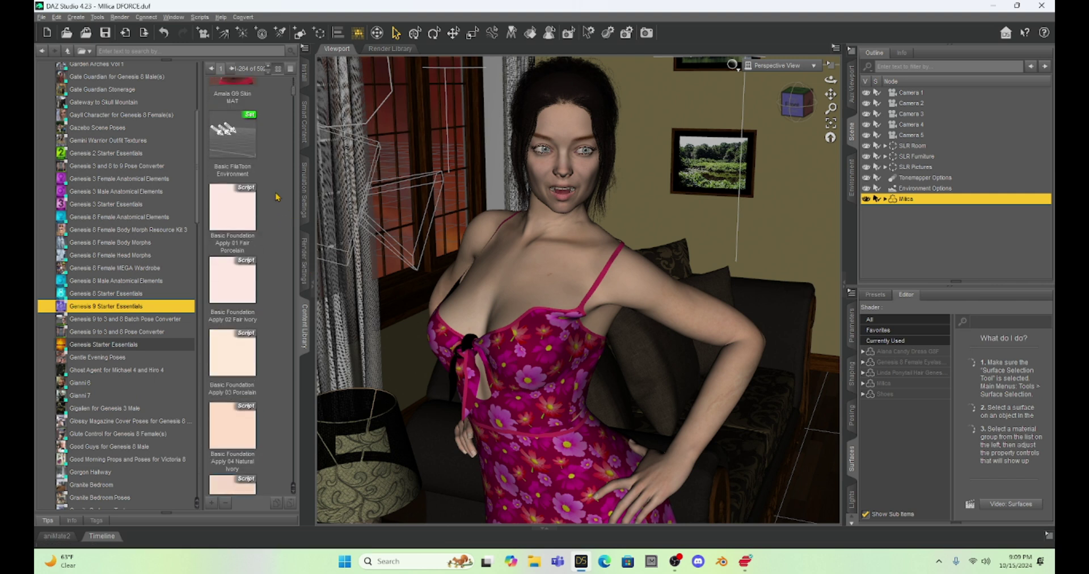
{"action": "scroll", "coordinate": [276, 197], "scroll_direction": "down", "scroll_amount": 10}
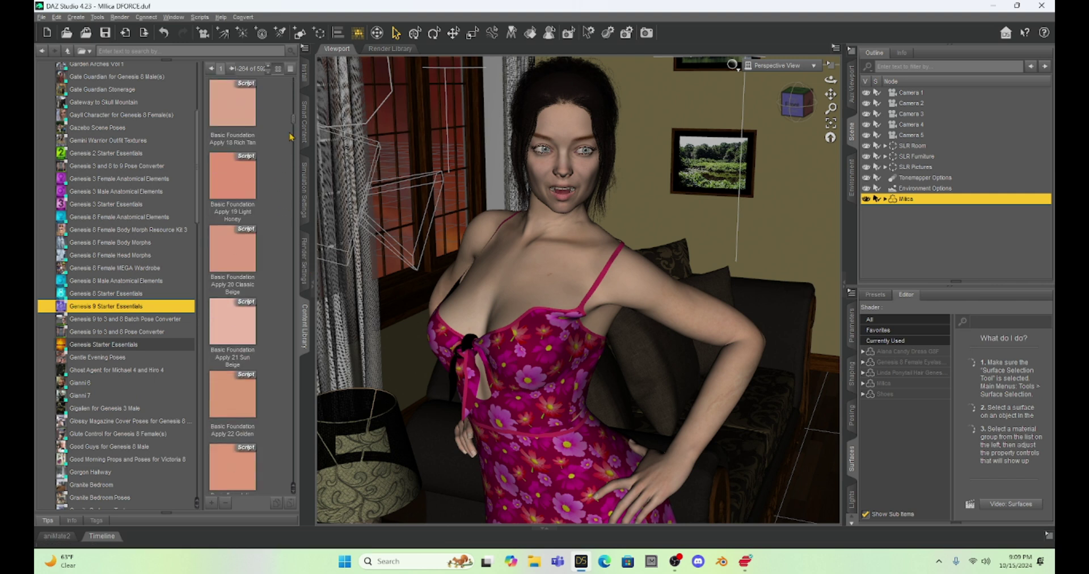
{"action": "left_click_drag", "start_coordinate": [294, 123], "coordinate": [294, 165]}
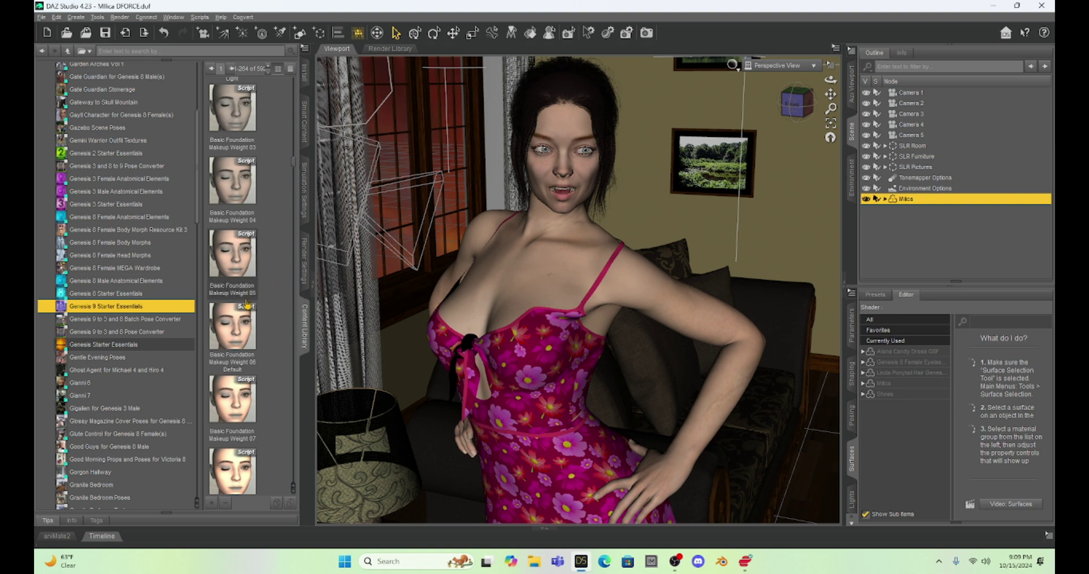
{"action": "scroll", "coordinate": [263, 302], "scroll_direction": "down", "scroll_amount": 4}
{"action": "scroll", "coordinate": [263, 303], "scroll_direction": "down", "scroll_amount": 5}
{"action": "scroll", "coordinate": [263, 302], "scroll_direction": "down", "scroll_amount": 6}
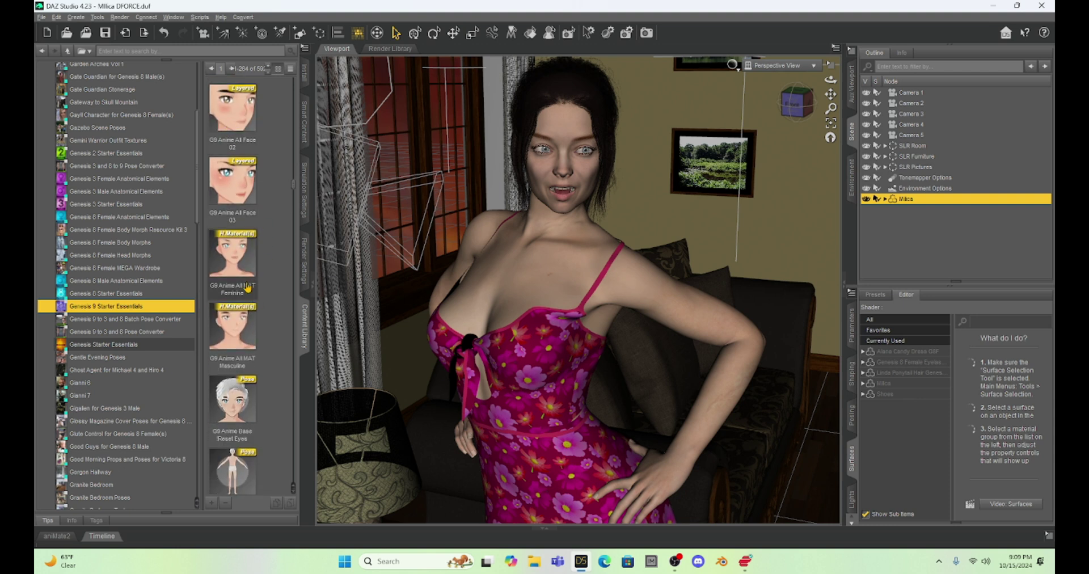
{"action": "mouse_move", "coordinate": [244, 274]}
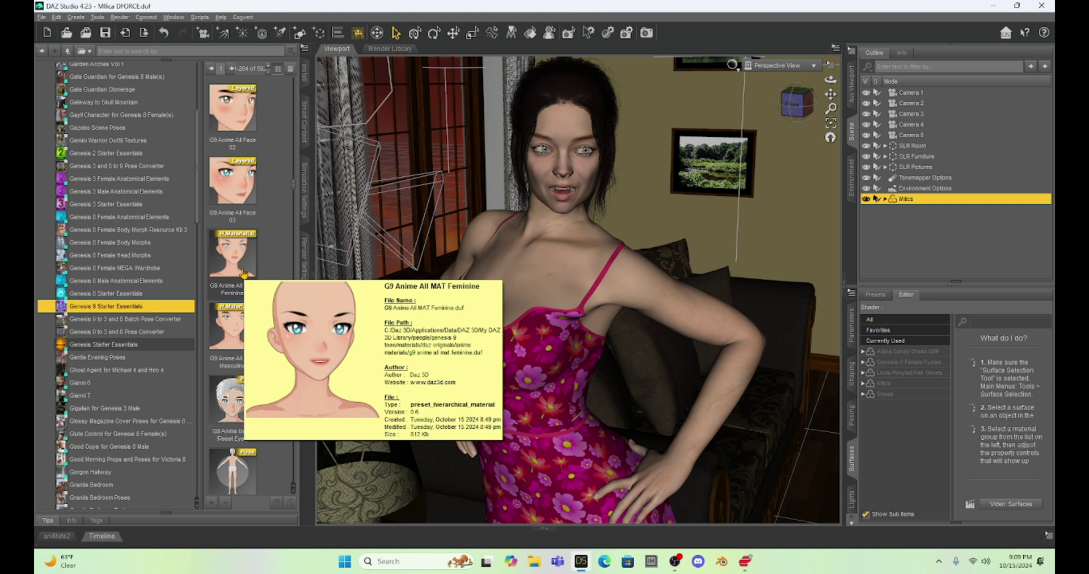
{"action": "scroll", "coordinate": [244, 274], "scroll_direction": "down", "scroll_amount": 10}
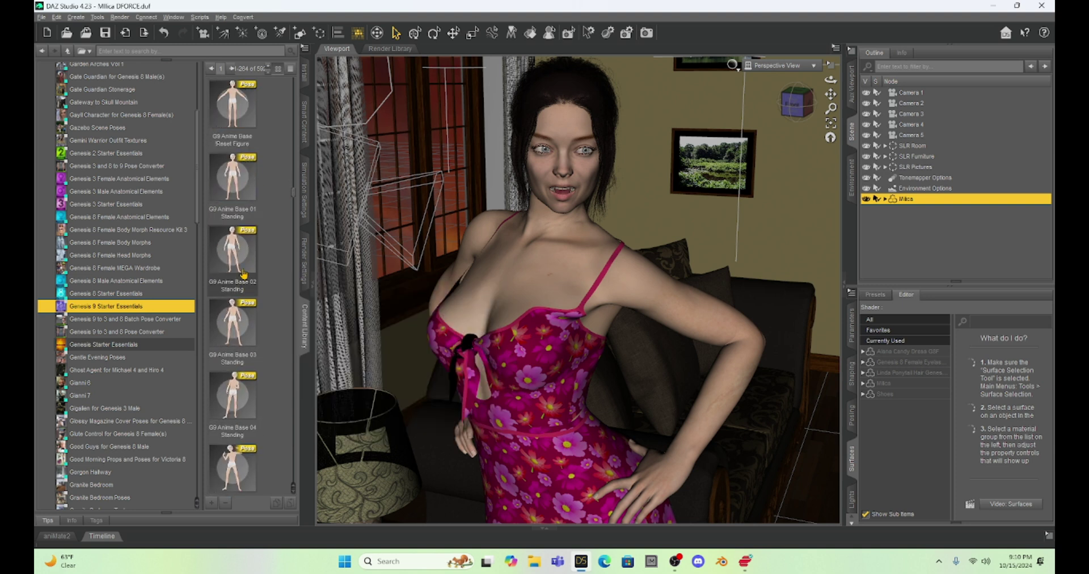
{"action": "scroll", "coordinate": [244, 274], "scroll_direction": "down", "scroll_amount": 12}
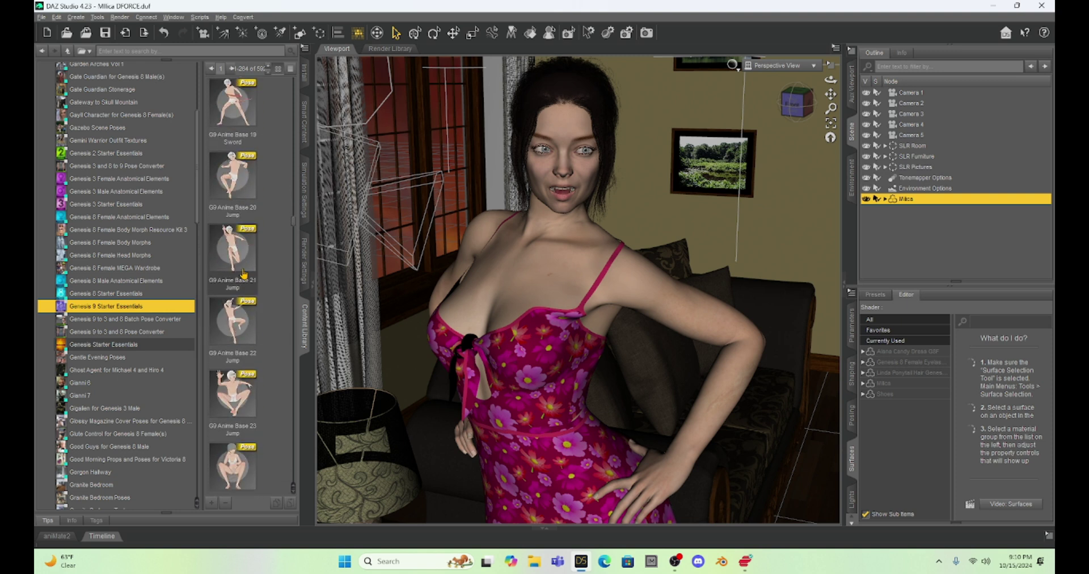
{"action": "scroll", "coordinate": [244, 274], "scroll_direction": "down", "scroll_amount": 5}
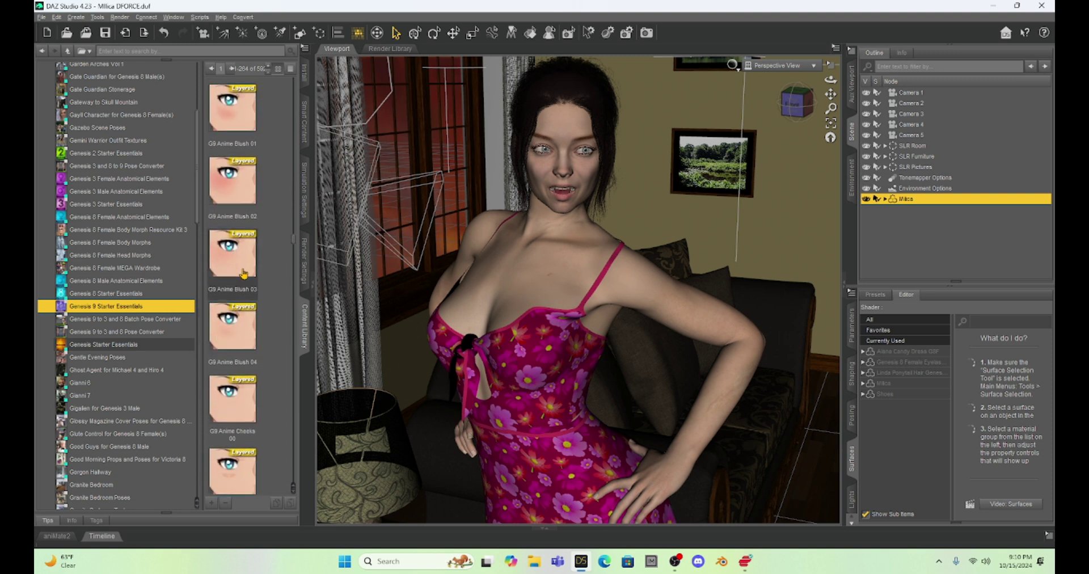
{"action": "scroll", "coordinate": [255, 306], "scroll_direction": "up", "scroll_amount": 6}
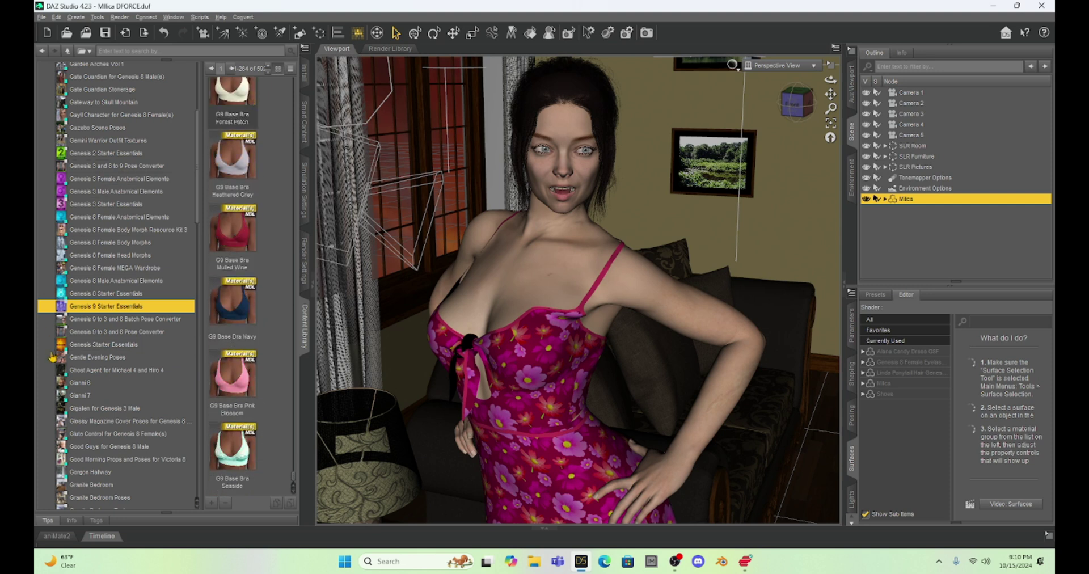
{"action": "left_click", "coordinate": [91, 344]}
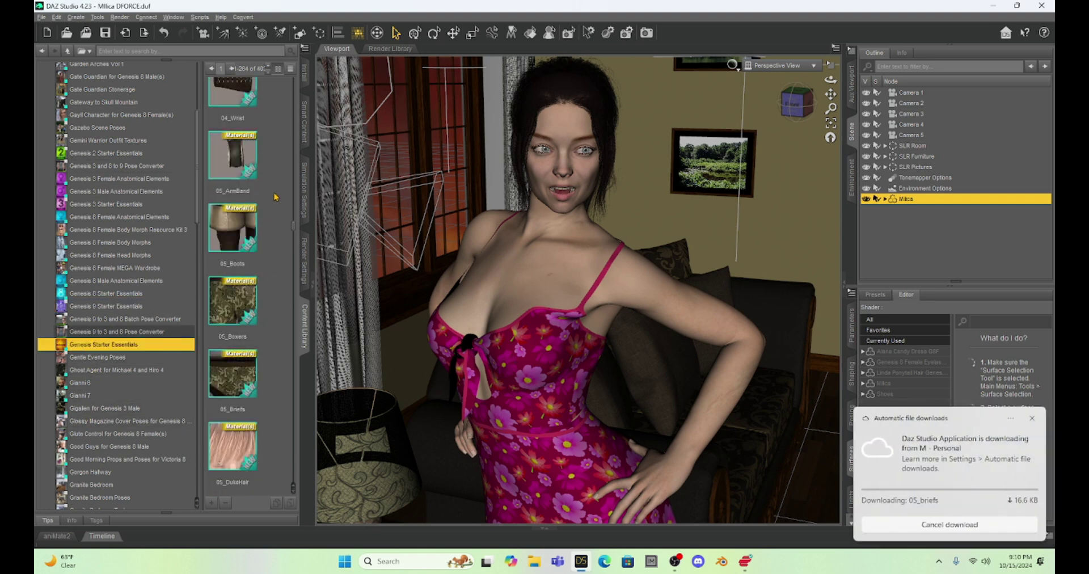
{"action": "scroll", "coordinate": [275, 196], "scroll_direction": "down", "scroll_amount": 5}
{"action": "scroll", "coordinate": [274, 197], "scroll_direction": "down", "scroll_amount": 2}
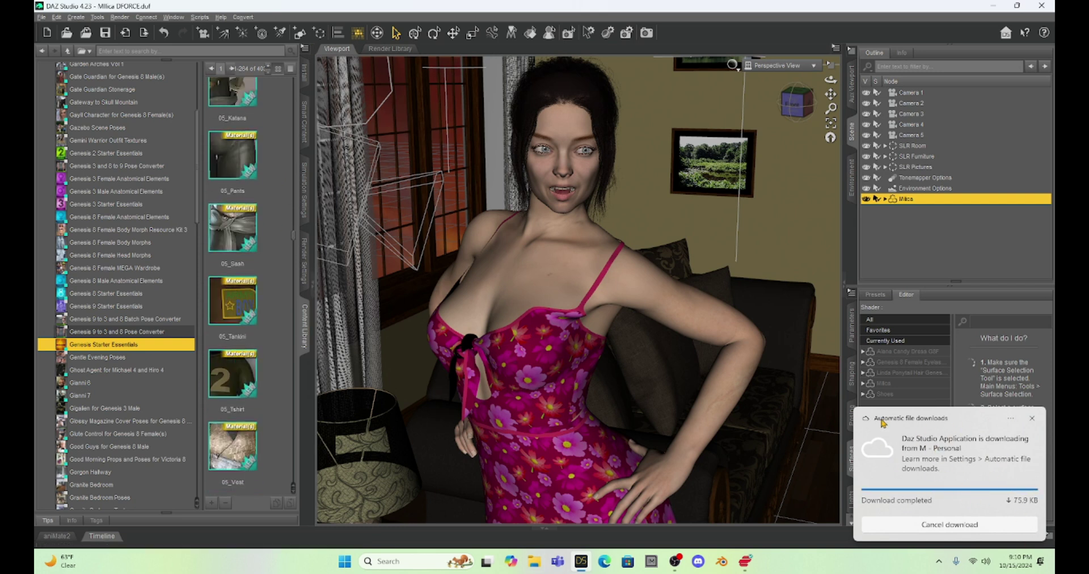
{"action": "scroll", "coordinate": [258, 353], "scroll_direction": "down", "scroll_amount": 6}
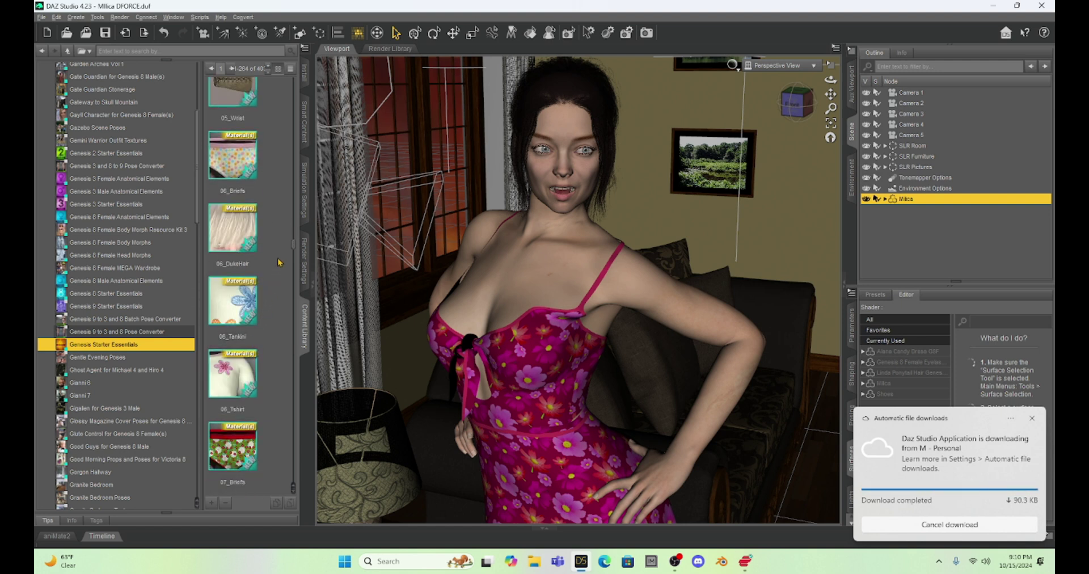
{"action": "scroll", "coordinate": [279, 262], "scroll_direction": "down", "scroll_amount": 5}
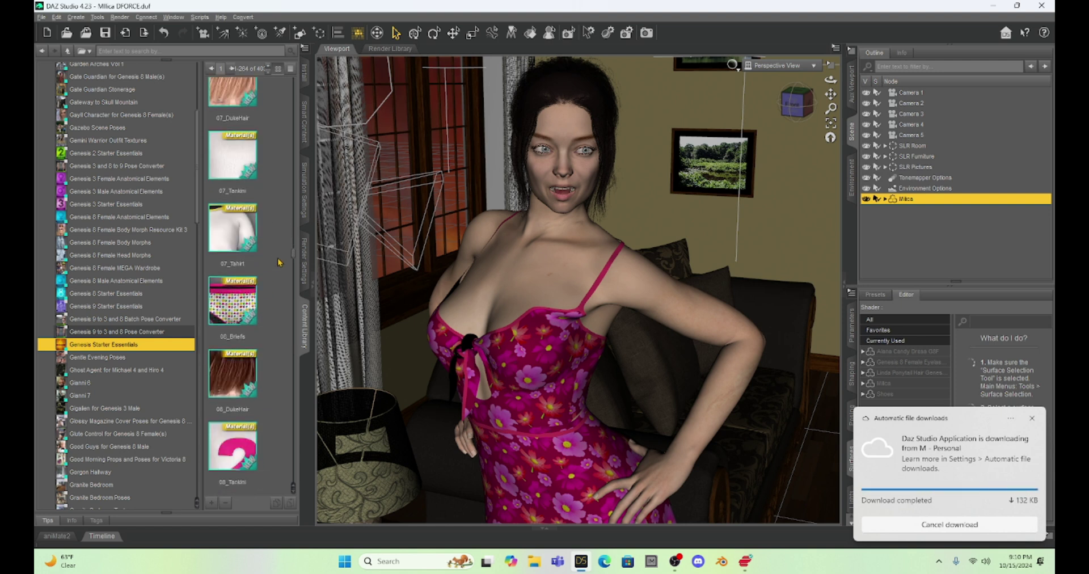
{"action": "scroll", "coordinate": [277, 262], "scroll_direction": "down", "scroll_amount": 7}
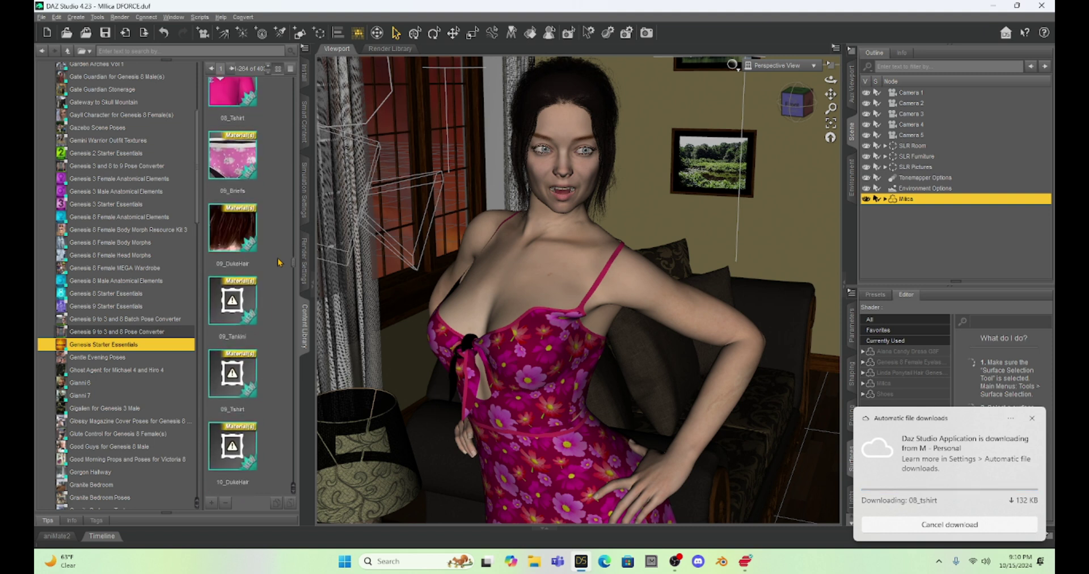
{"action": "scroll", "coordinate": [277, 262], "scroll_direction": "down", "scroll_amount": 8}
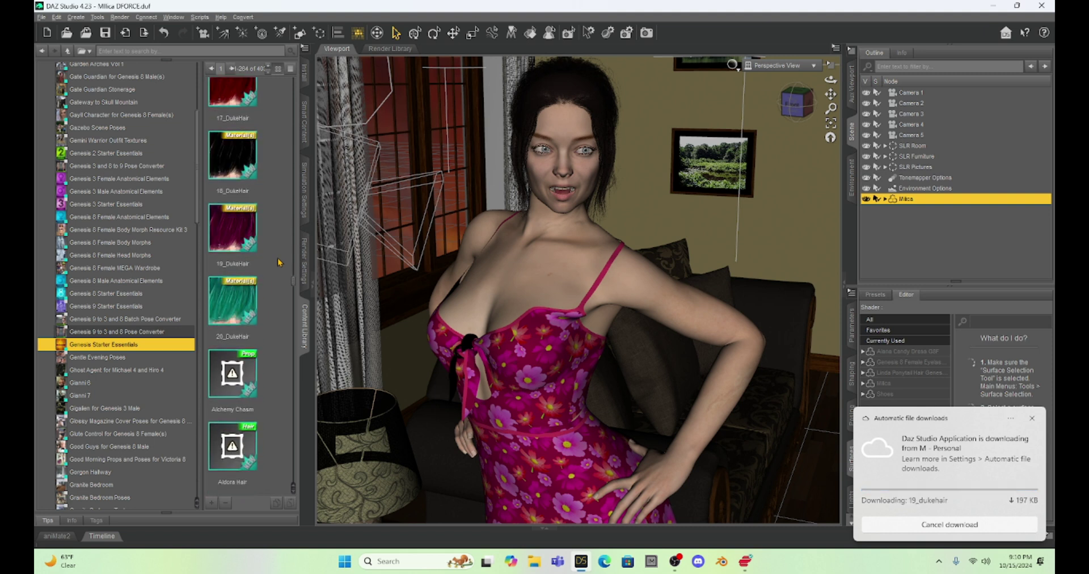
{"action": "scroll", "coordinate": [275, 425], "scroll_direction": "down", "scroll_amount": 3}
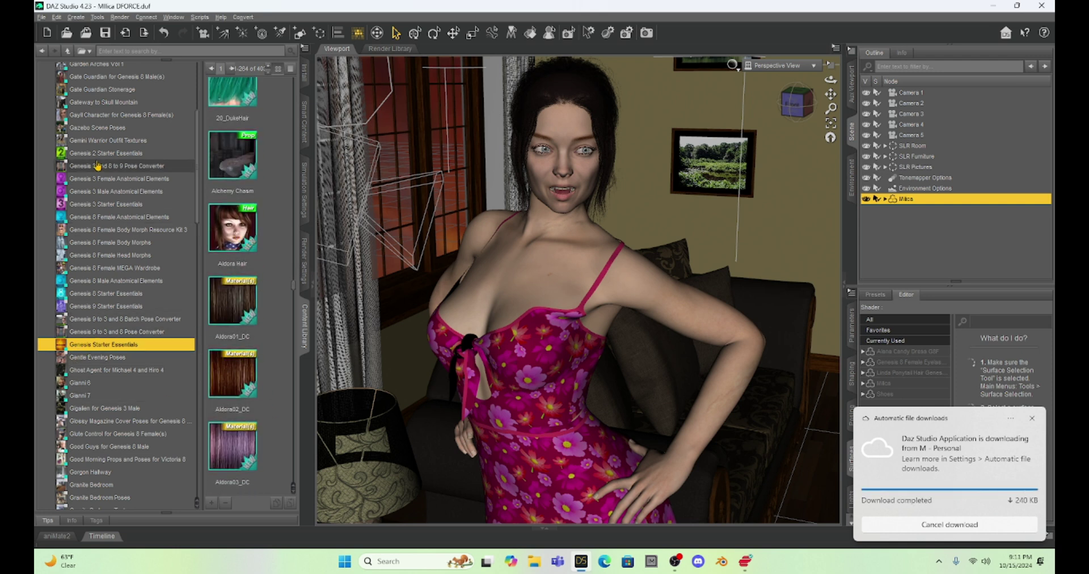
{"action": "scroll", "coordinate": [102, 168], "scroll_direction": "up", "scroll_amount": 5}
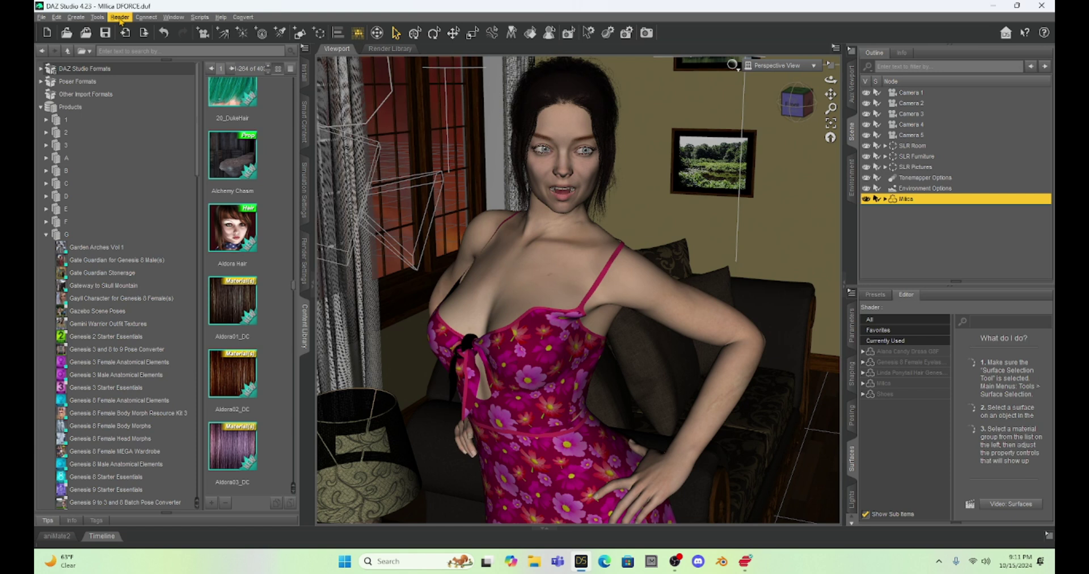
- Open Render Settings, then collapse the left and right docking areas so the viewport fills the window
{"action": "left_click", "coordinate": [120, 17]}
{"action": "left_click", "coordinate": [136, 27]}
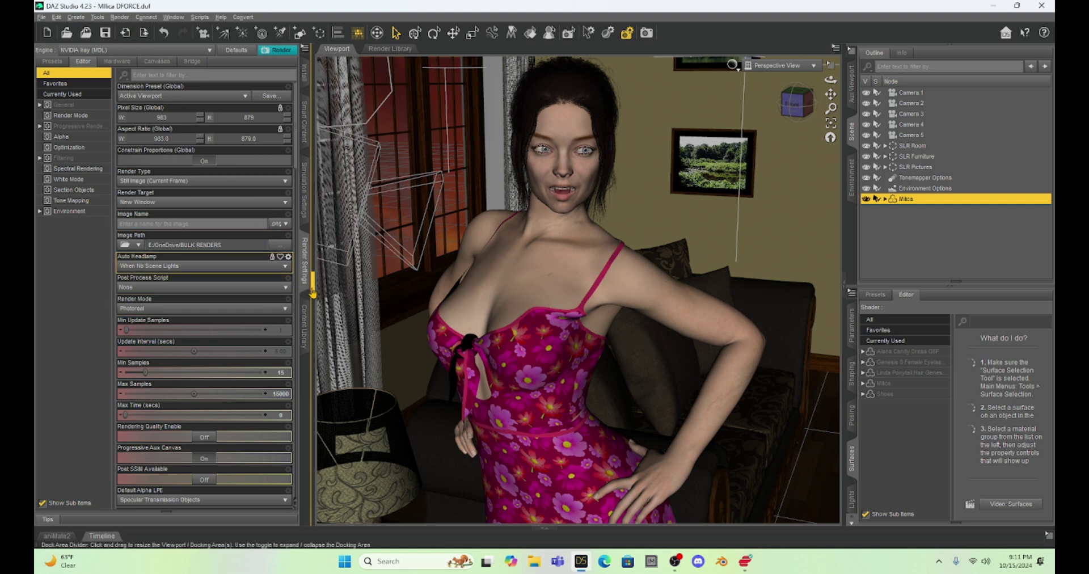
{"action": "left_click", "coordinate": [314, 287]}
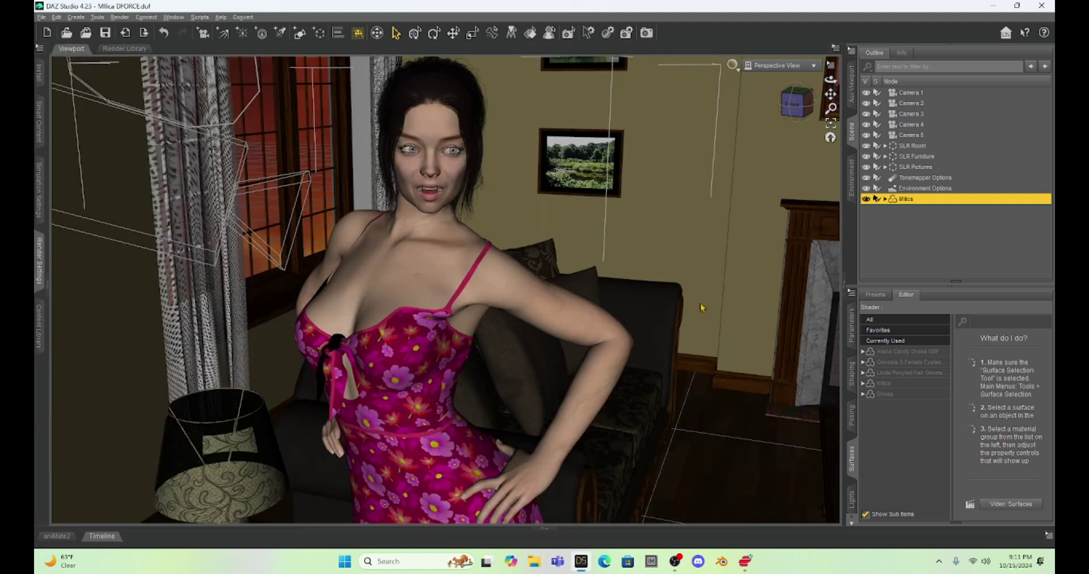
{"action": "left_click", "coordinate": [843, 283]}
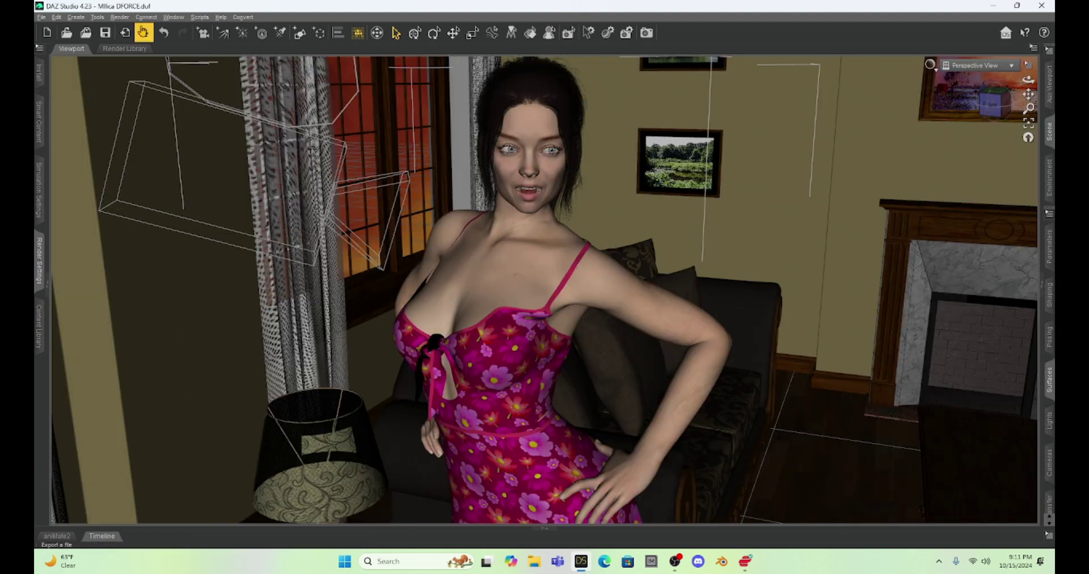
{"action": "left_click", "coordinate": [105, 36]}
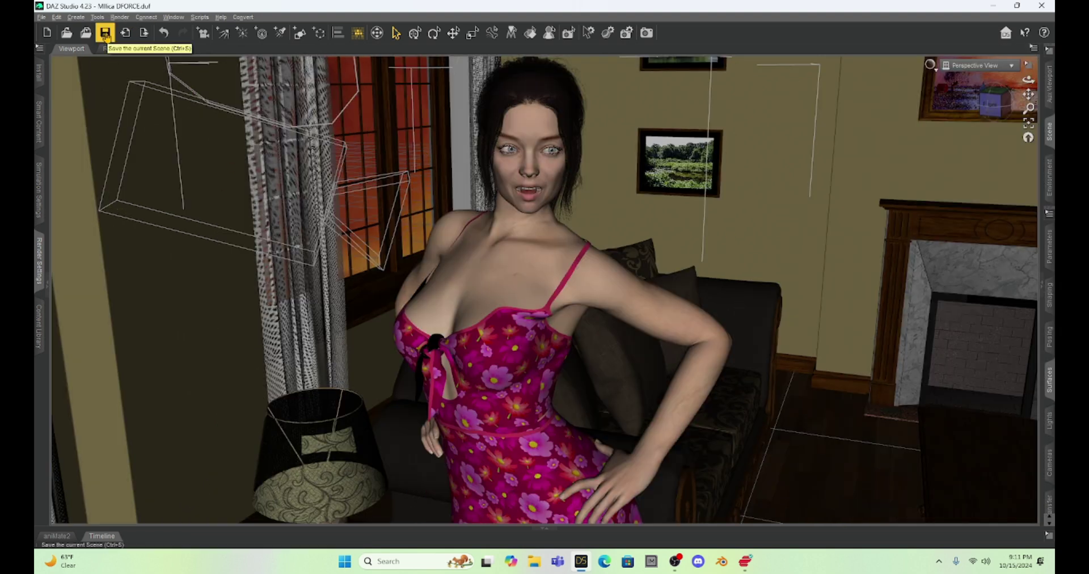
- Save Milica DFORCE.duf from the toolbar and start a Ctrl+R render of the living room
{"action": "left_click", "coordinate": [106, 37]}
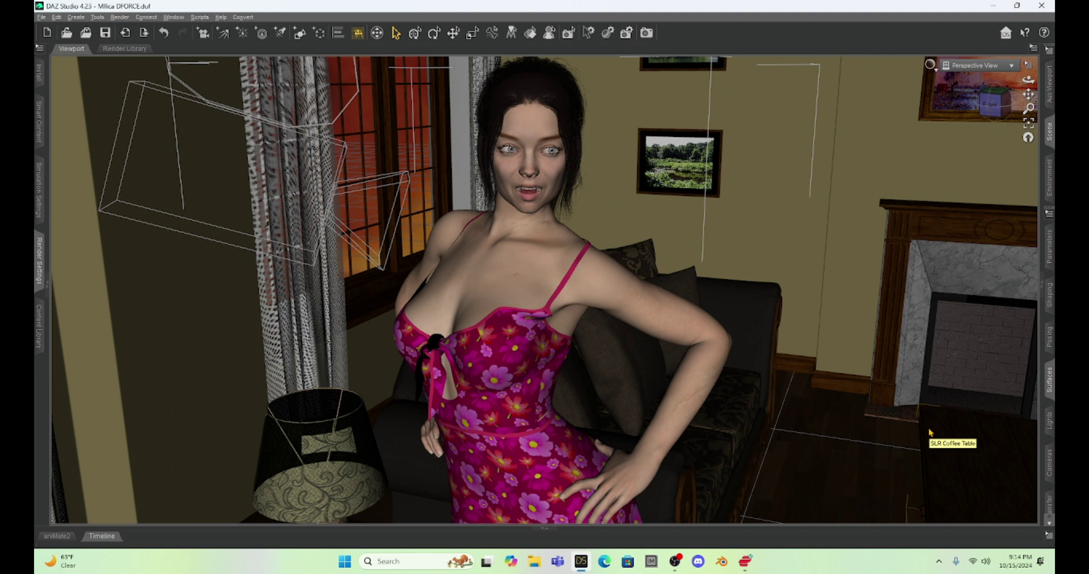
{"action": "key", "text": "ctrl+r"}
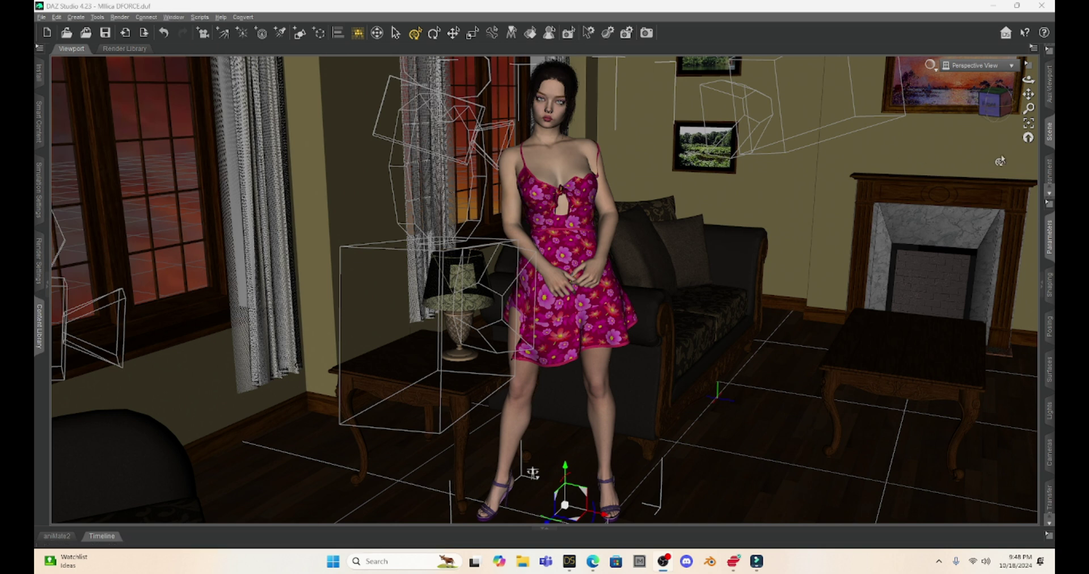
- Dolly, orbit and pan the camera close on the dark-haired figure, turned to face right
{"action": "left_click_drag", "start_coordinate": [533, 472], "coordinate": [881, 176]}
{"action": "scroll", "coordinate": [849, 217], "scroll_direction": "up", "scroll_amount": 5}
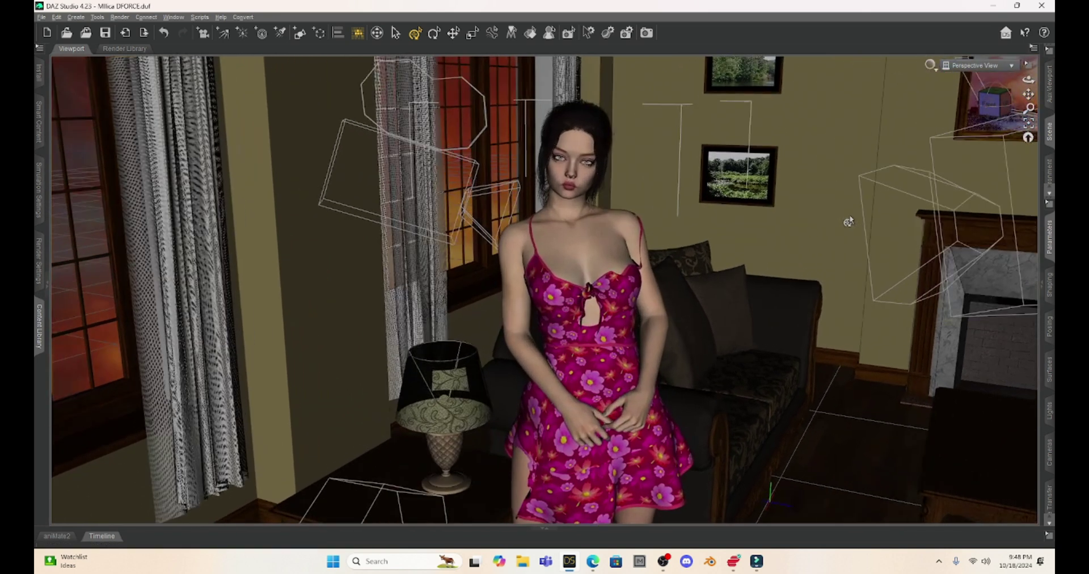
{"action": "scroll", "coordinate": [849, 215], "scroll_direction": "up", "scroll_amount": 2}
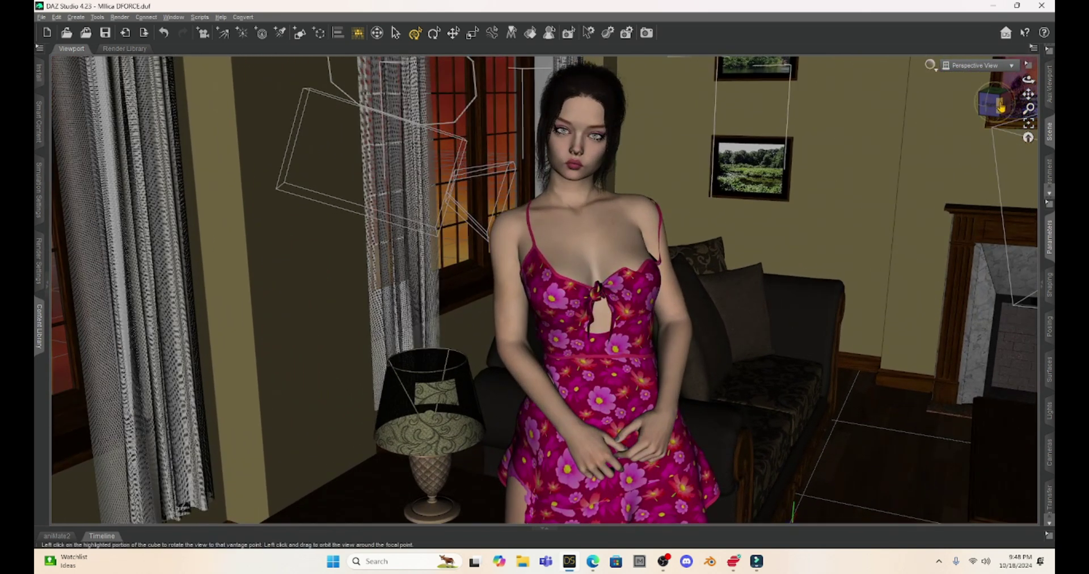
{"action": "mouse_move", "coordinate": [1001, 107]}
{"action": "left_mouse_down"}
{"action": "mouse_move", "coordinate": [1025, 108]}
{"action": "mouse_move", "coordinate": [1026, 98]}
{"action": "mouse_move", "coordinate": [1017, 109]}
{"action": "left_mouse_up"}
{"action": "scroll", "coordinate": [775, 189], "scroll_direction": "up", "scroll_amount": 3}
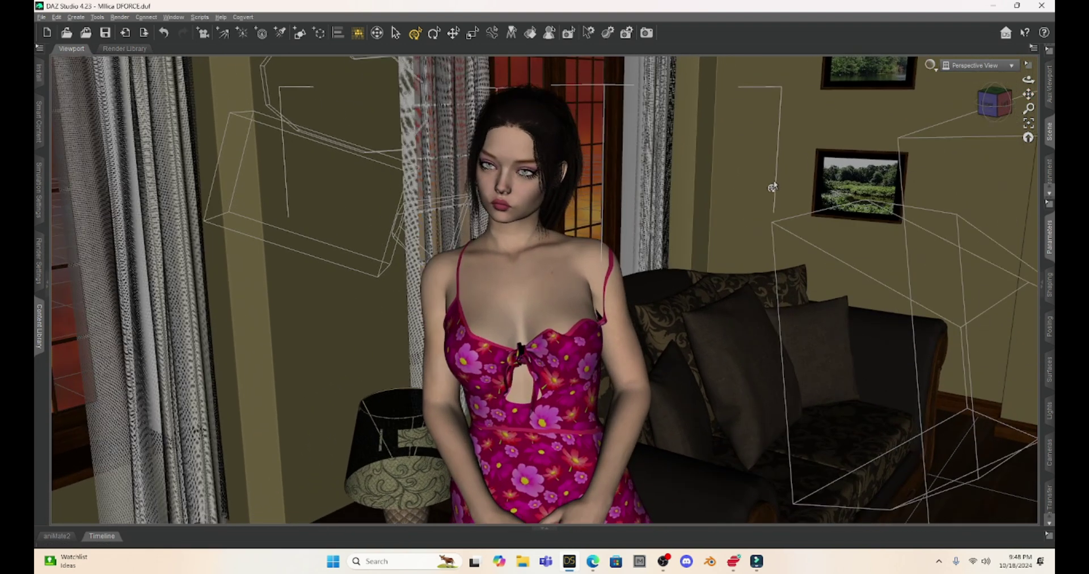
{"action": "scroll", "coordinate": [773, 187], "scroll_direction": "up", "scroll_amount": 2}
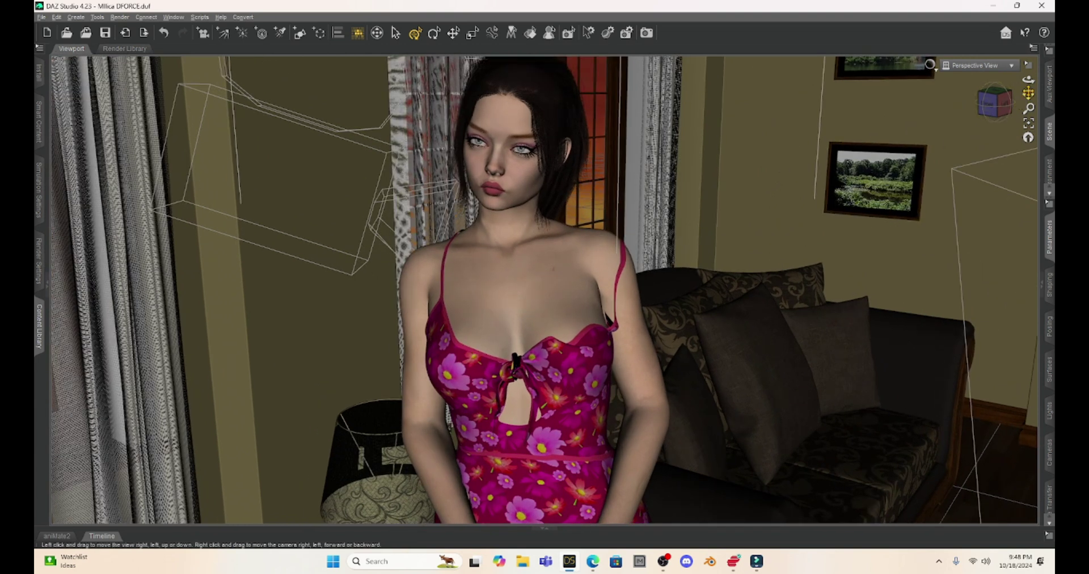
{"action": "left_click_drag", "start_coordinate": [1028, 93], "coordinate": [1028, 89]}
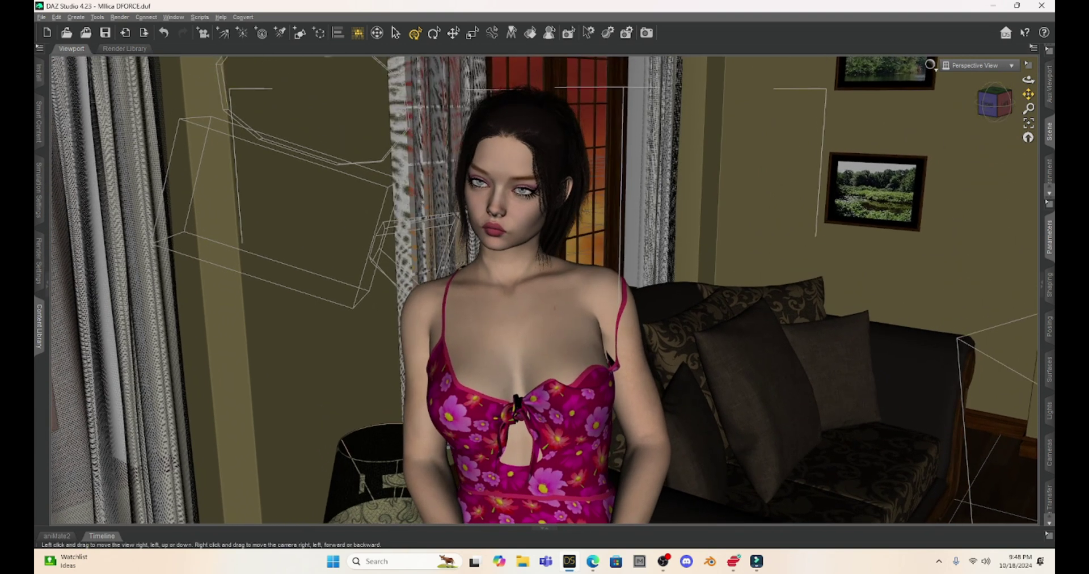
{"action": "left_click_drag", "start_coordinate": [1028, 95], "coordinate": [1024, 92]}
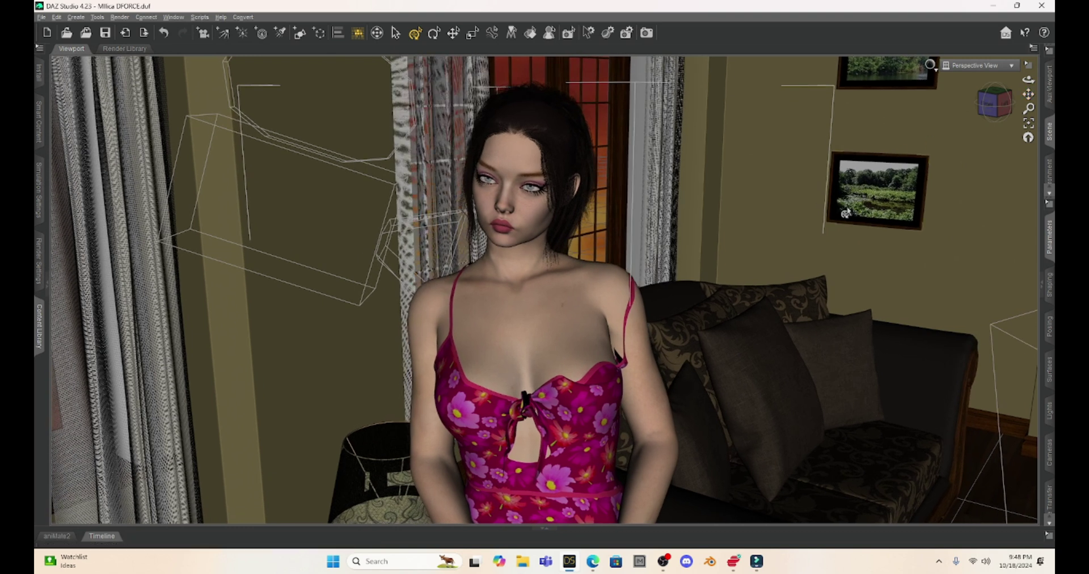
{"action": "scroll", "coordinate": [845, 213], "scroll_direction": "up", "scroll_amount": 1}
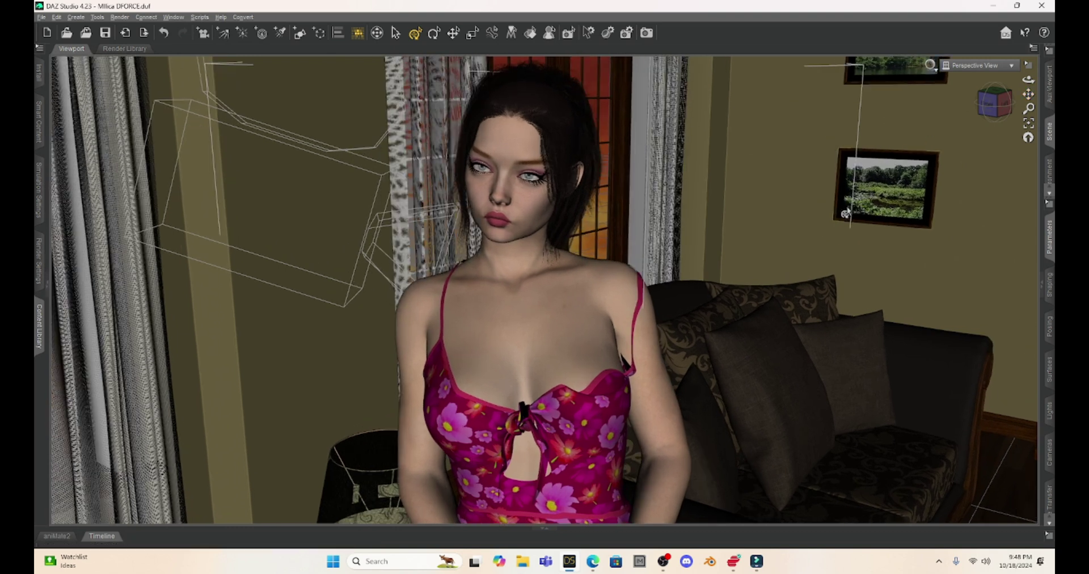
- Select the figure's head, turn it to Twist 13.56 and Bend -7.56, and frame the face
{"action": "left_click", "coordinate": [1042, 286]}
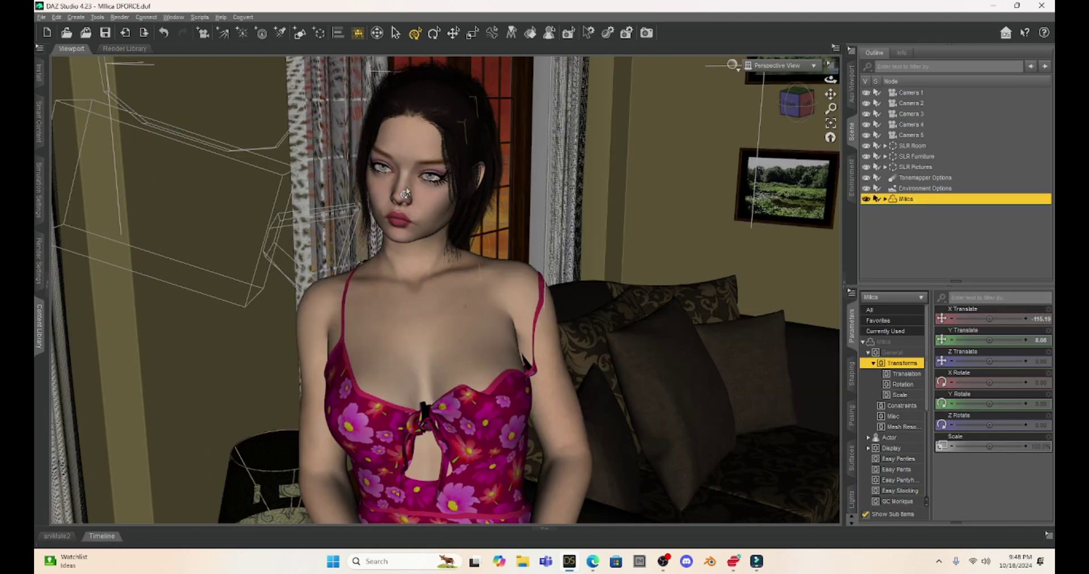
{"action": "left_click", "coordinate": [407, 188]}
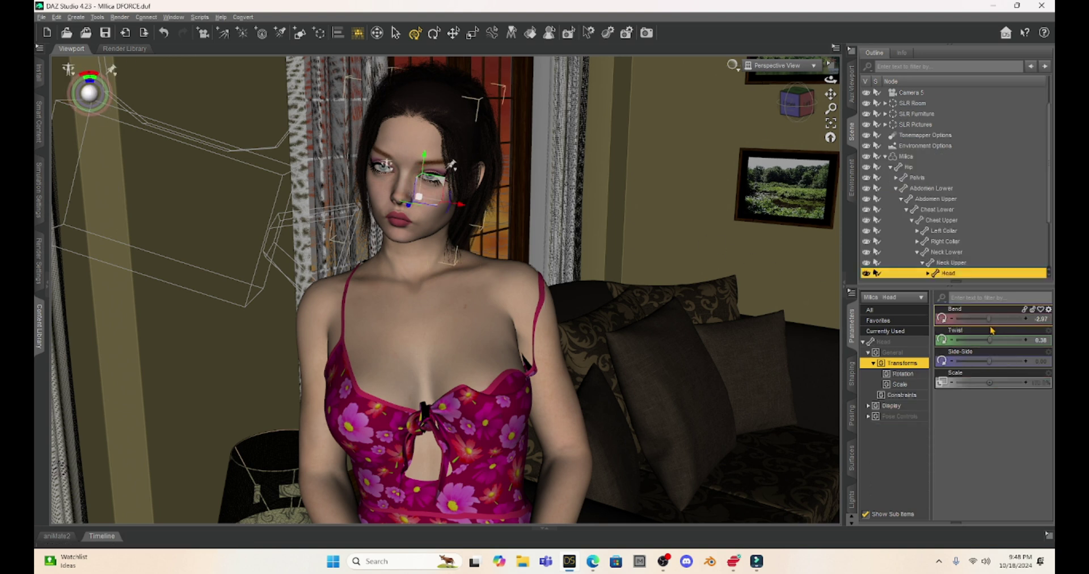
{"action": "left_click_drag", "start_coordinate": [989, 340], "coordinate": [983, 319]}
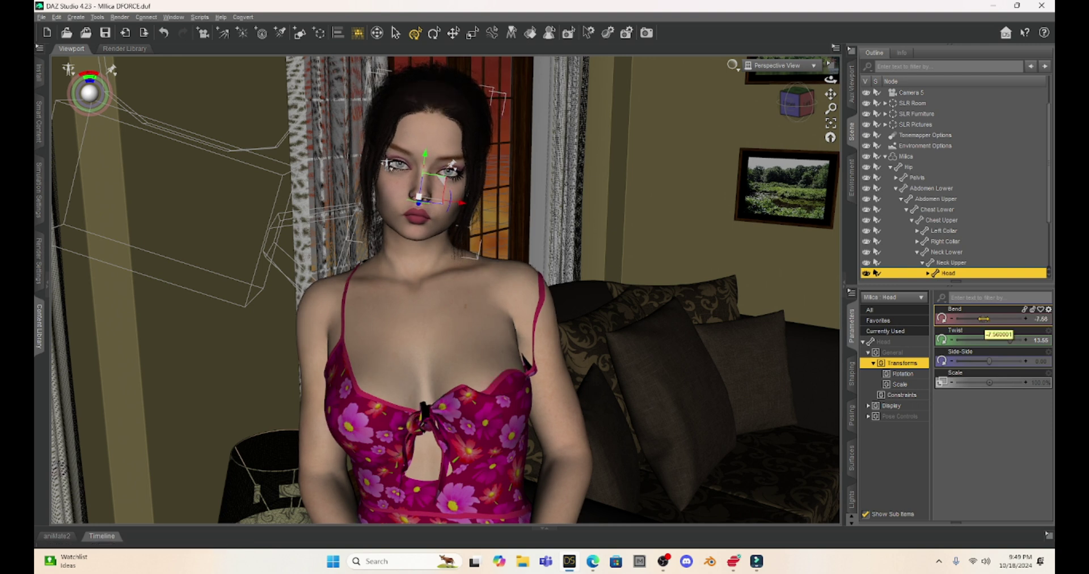
{"action": "right_click_drag", "start_coordinate": [830, 94], "coordinate": [827, 92]}
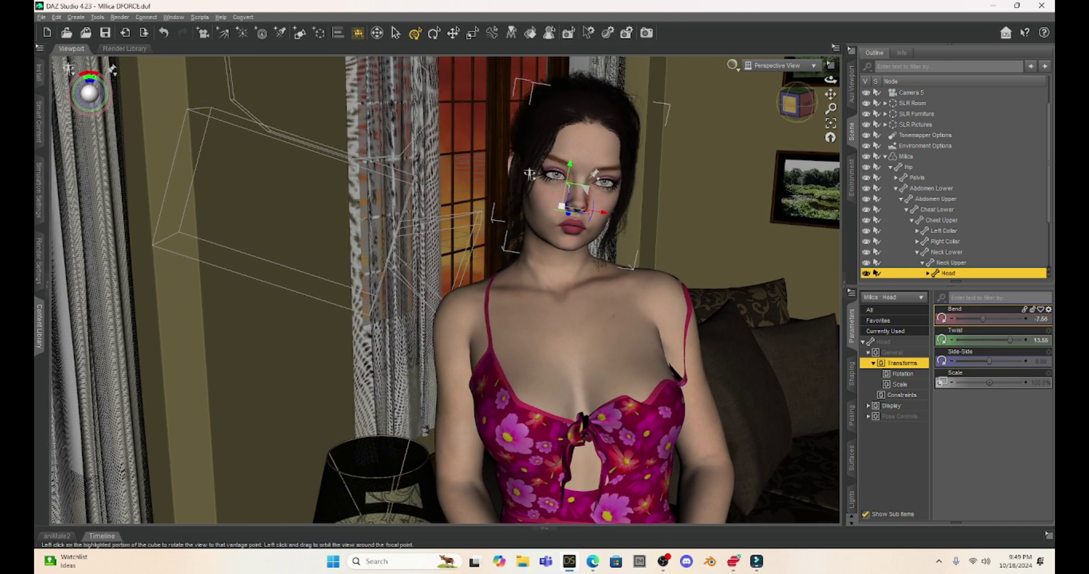
{"action": "left_click_drag", "start_coordinate": [797, 102], "coordinate": [834, 93]}
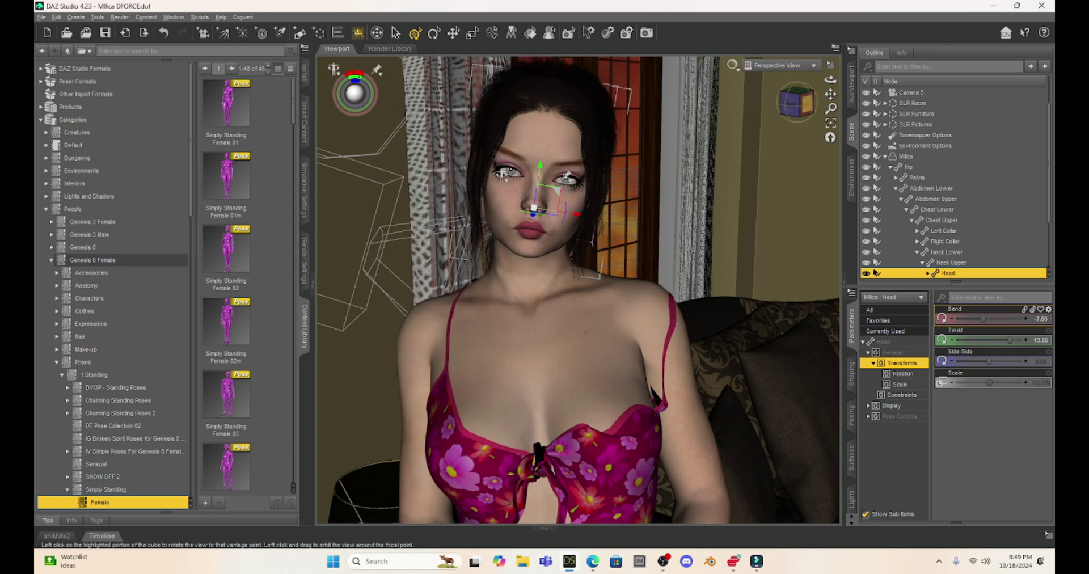
- Orbit the view slightly and switch to the Node Selection tool to hide the gizmo
{"action": "left_click_drag", "start_coordinate": [796, 101], "coordinate": [804, 110]}
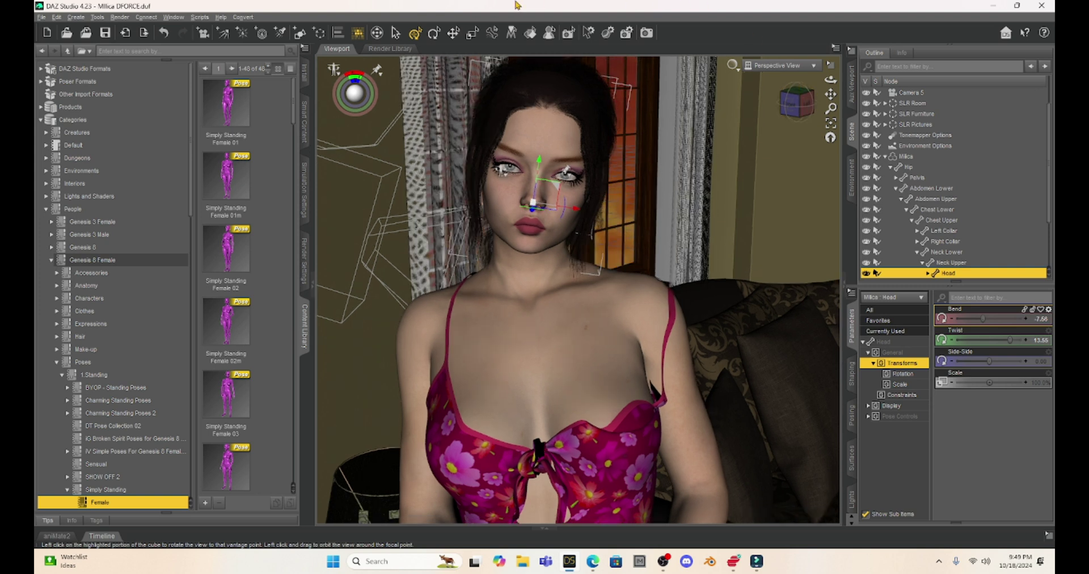
{"action": "left_click", "coordinate": [395, 32]}
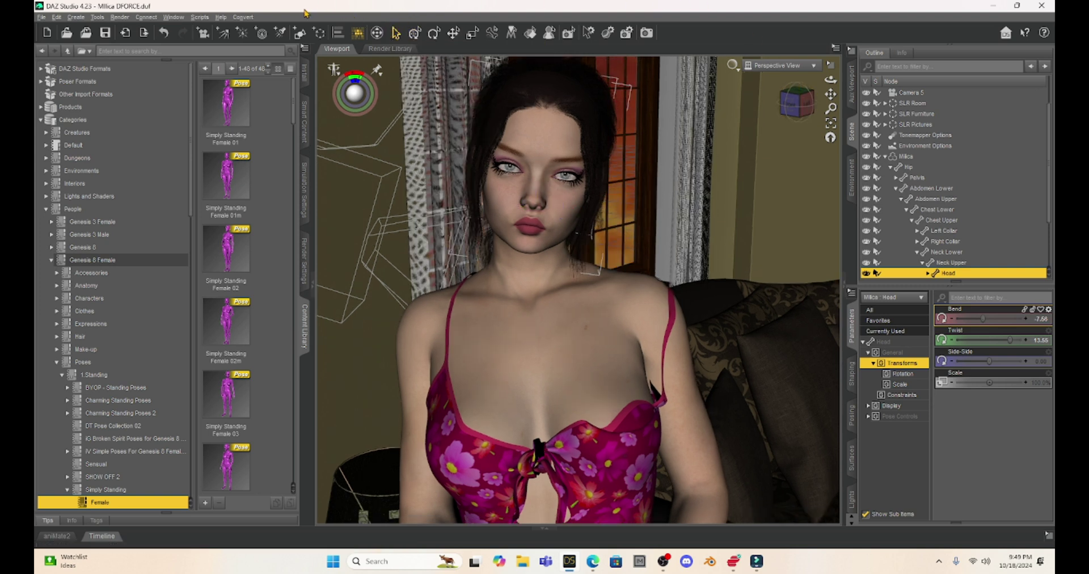